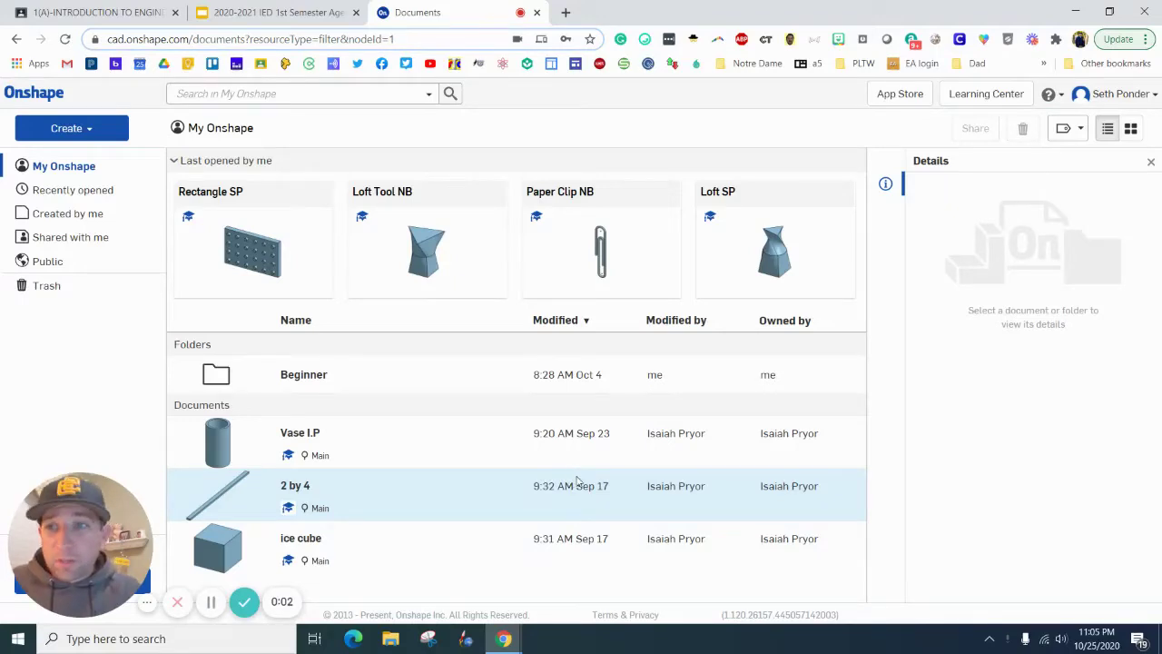
Step: Create a new folder named 'Puzzle Cube' in My Onshape
click(107, 132)
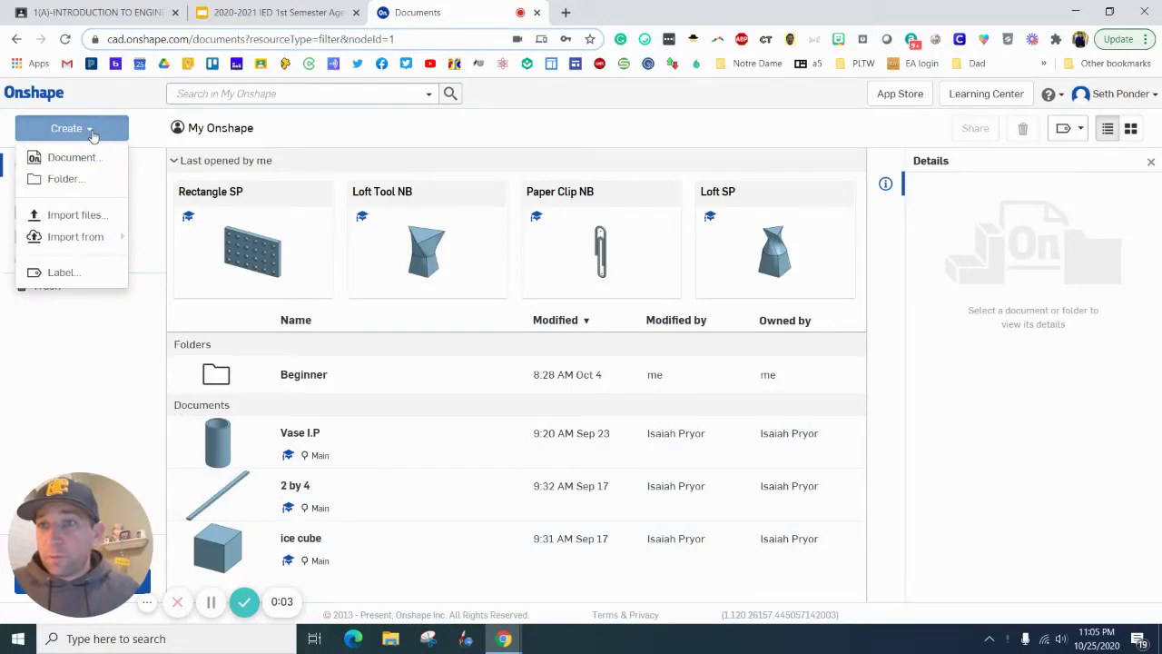
click(69, 179)
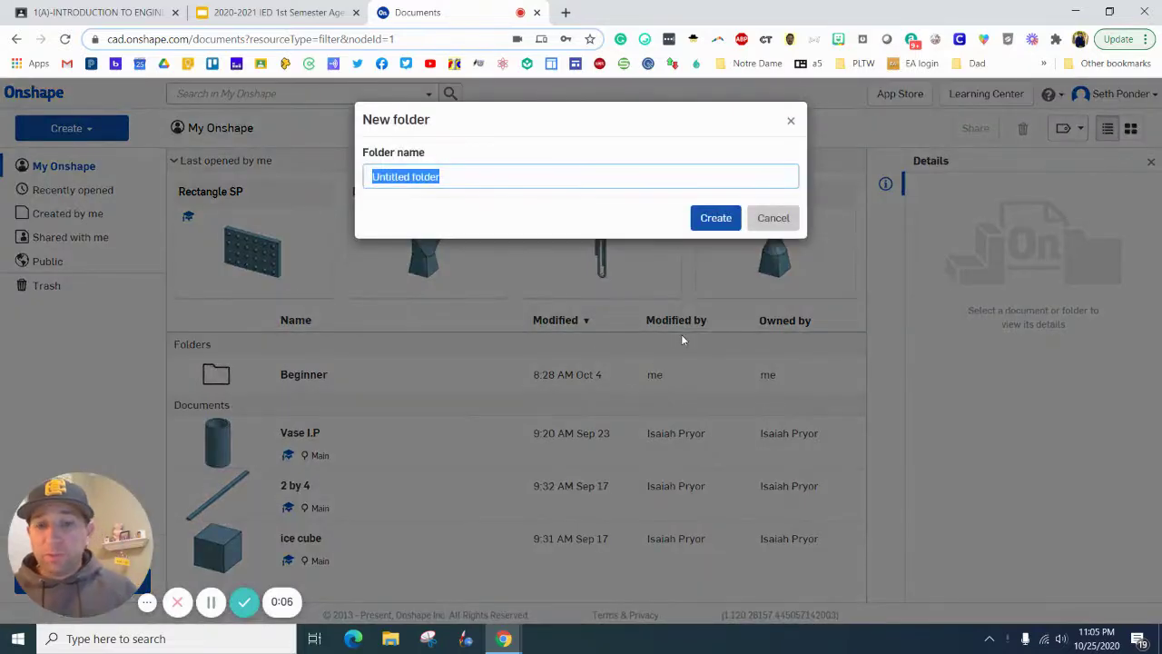
text(Puzzle C)
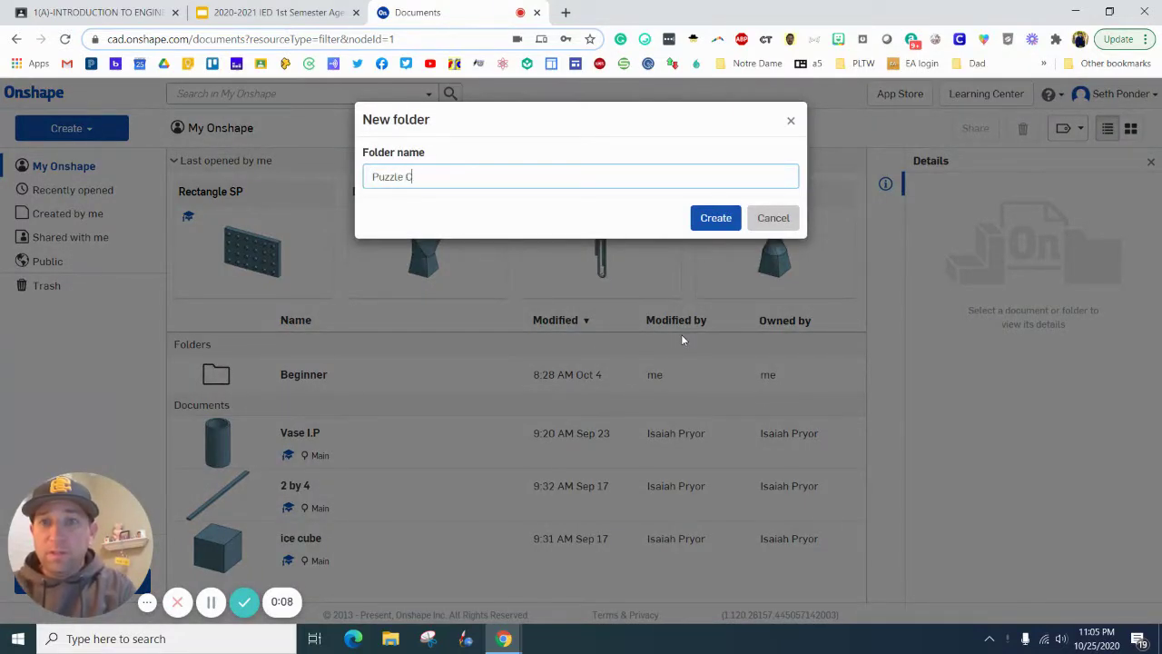
text(ube)
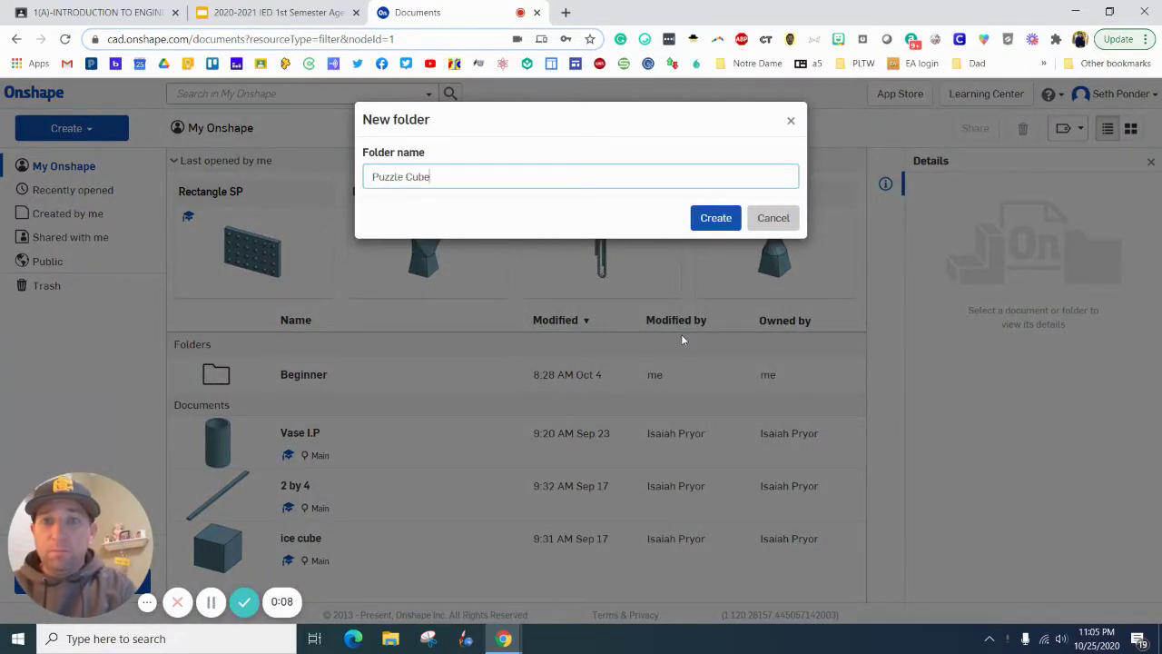
click(718, 227)
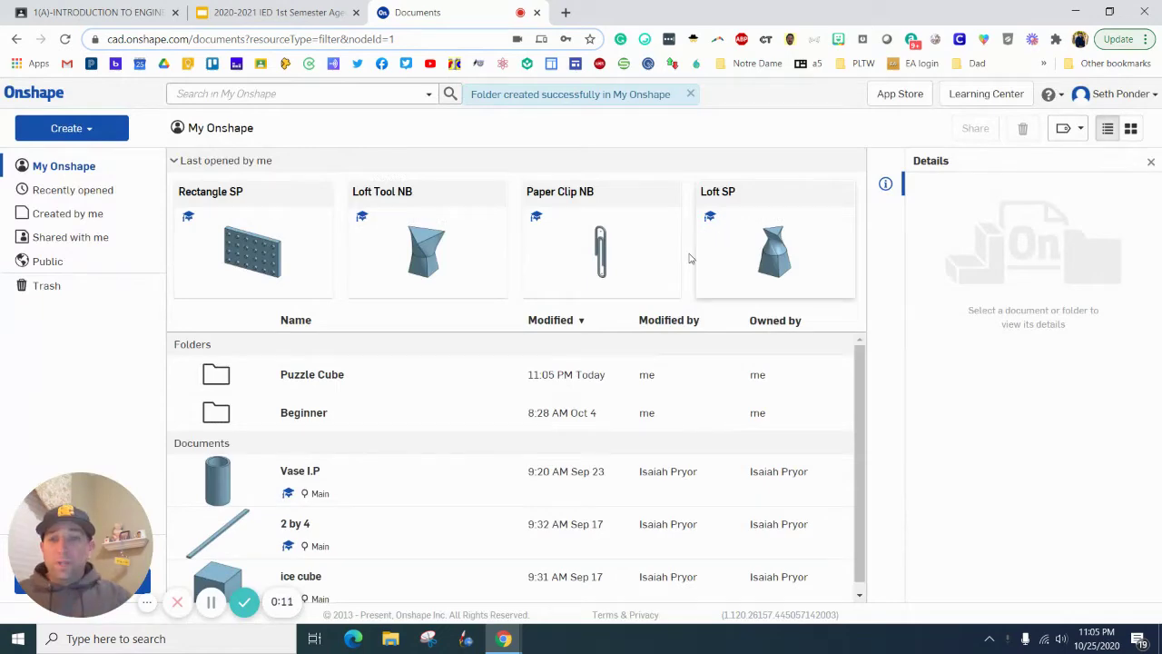
Step: Inside the Puzzle Cube folder, create a new document named '3 cubes'
double_click(322, 374)
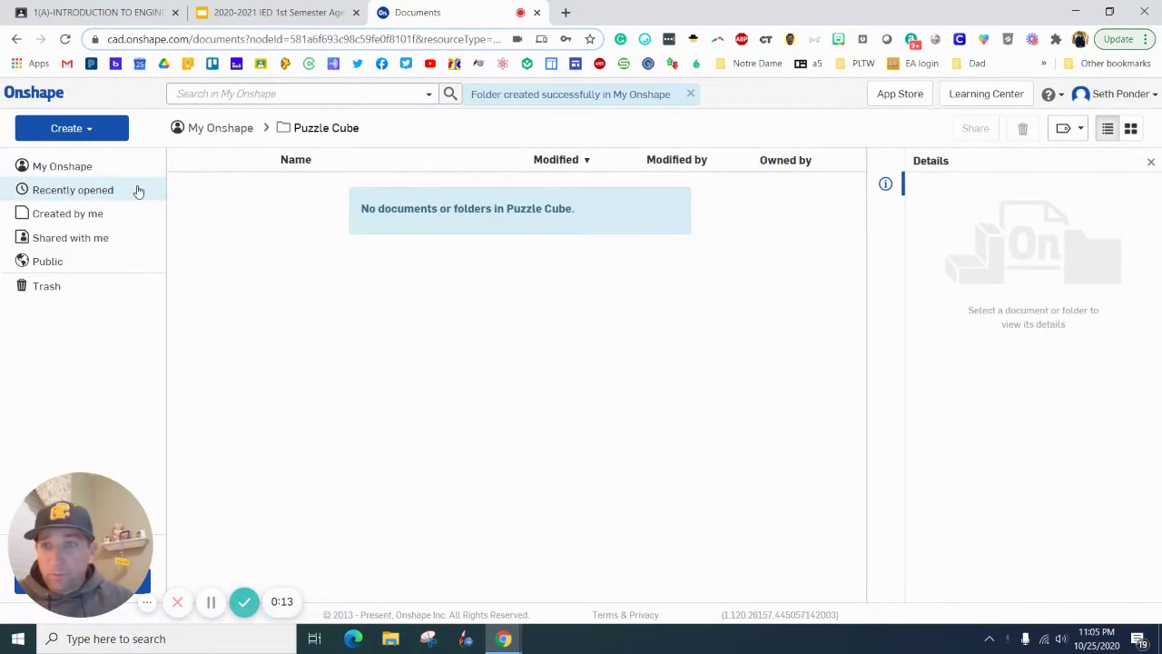
click(90, 135)
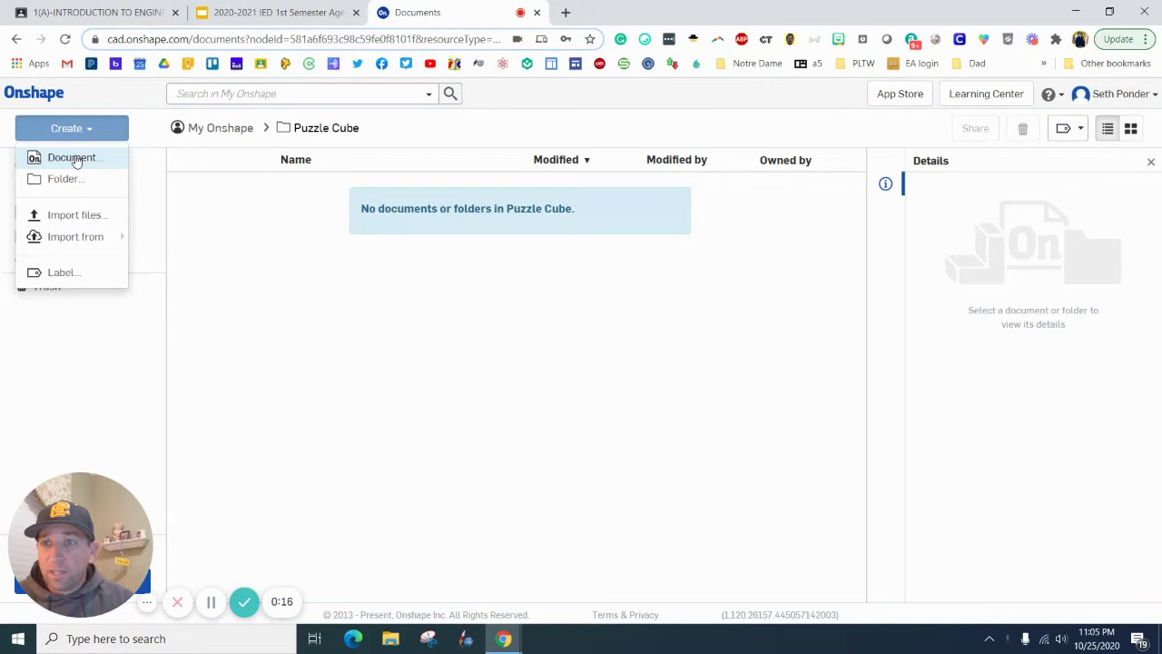
click(72, 158)
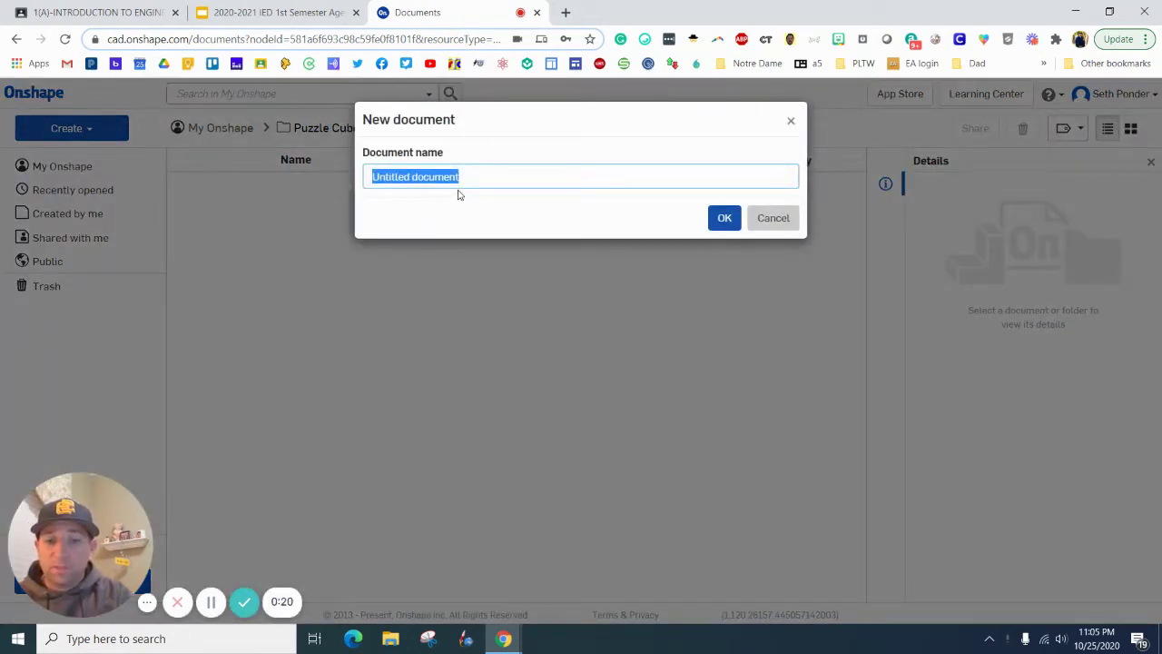
text(P)
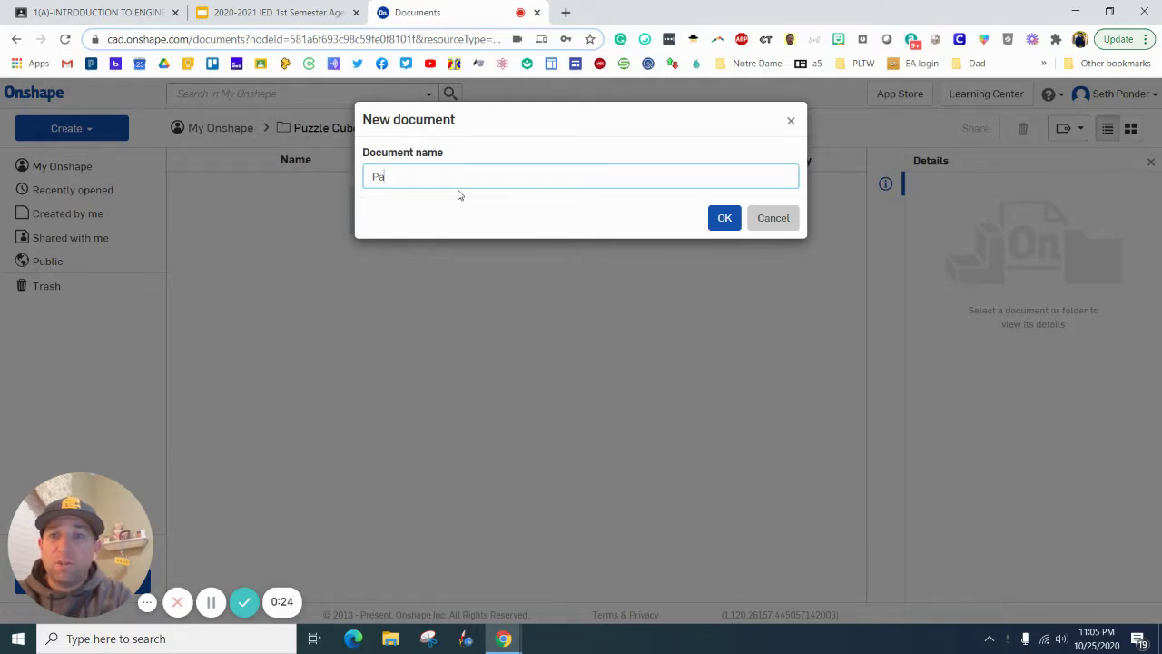
text(a)
key(BackSpace)
key(BackSpace)
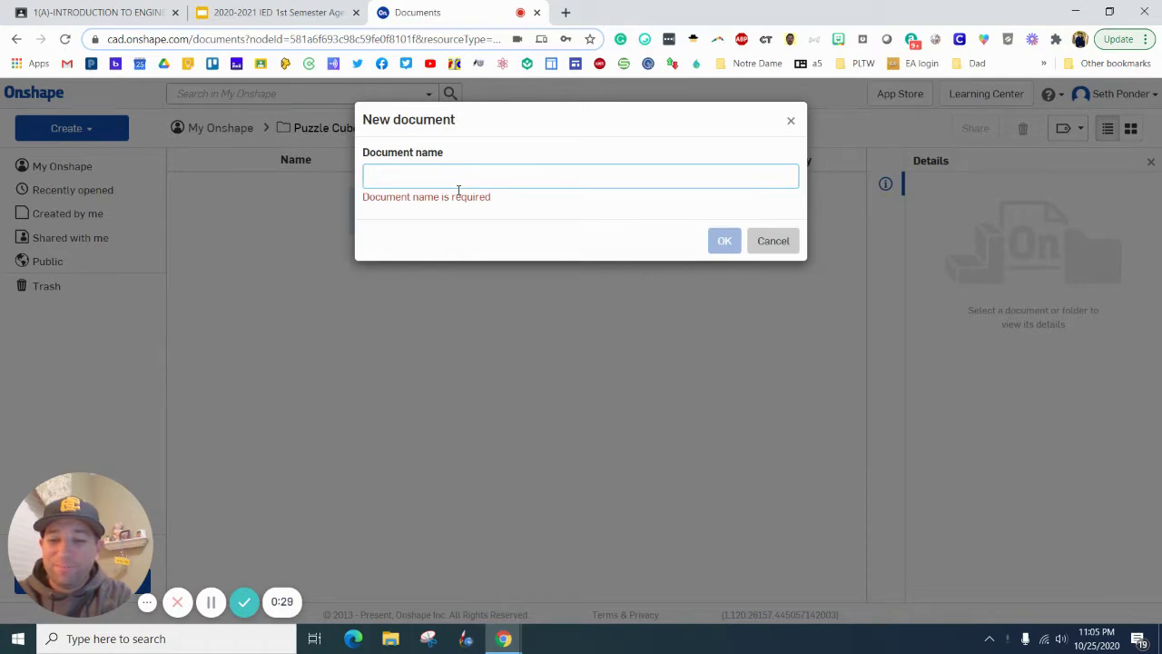
text(3 cubes)
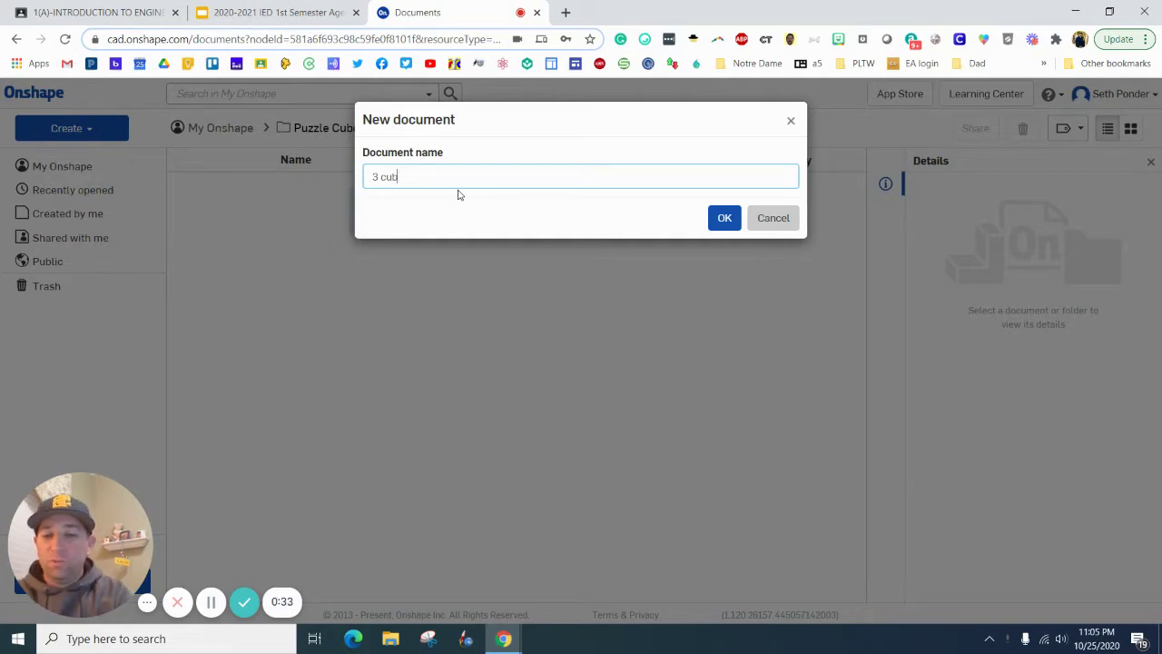
click(724, 218)
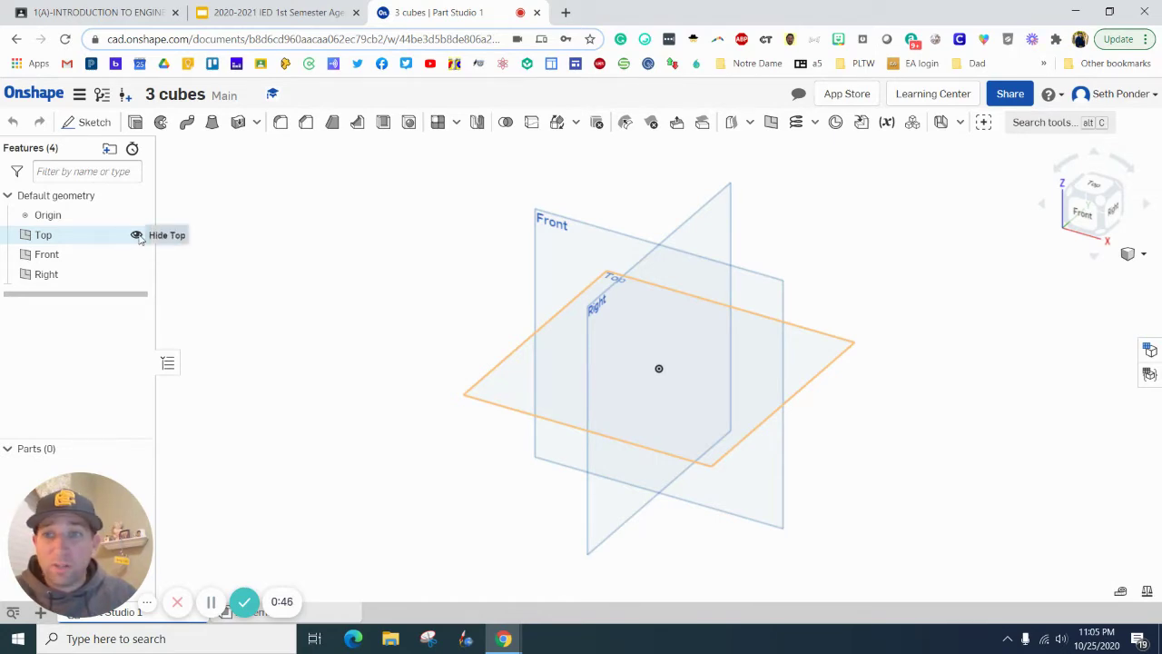
Step: Hide the Top and Right planes, leaving only Front visible, and begin Sketch 1
click(136, 236)
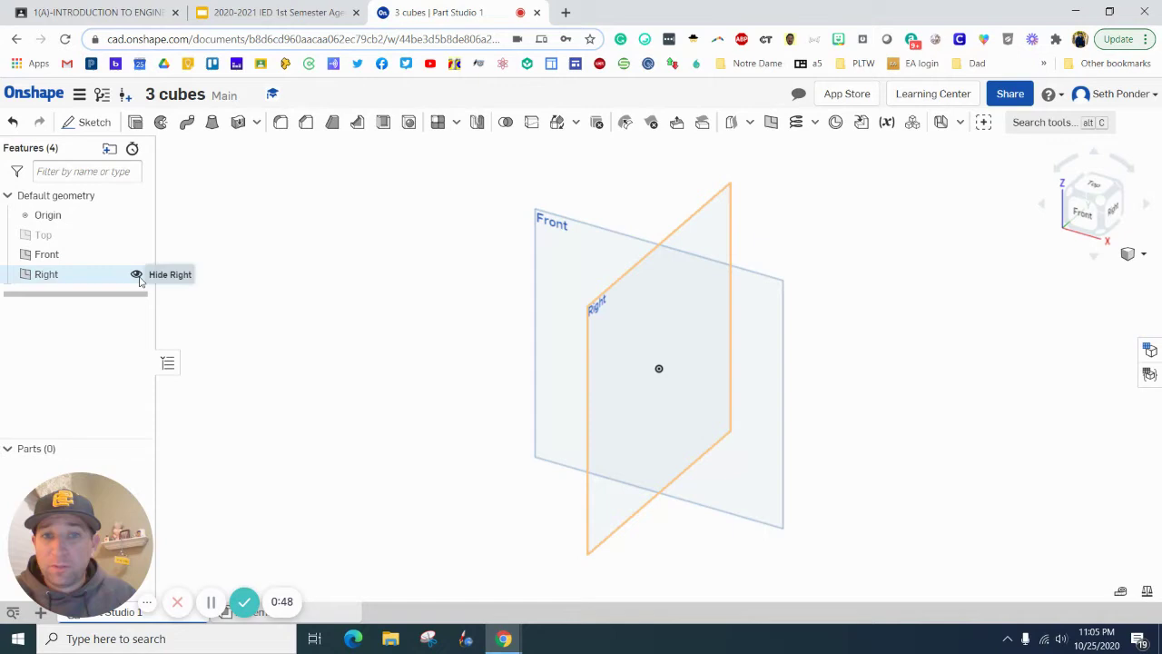
click(136, 274)
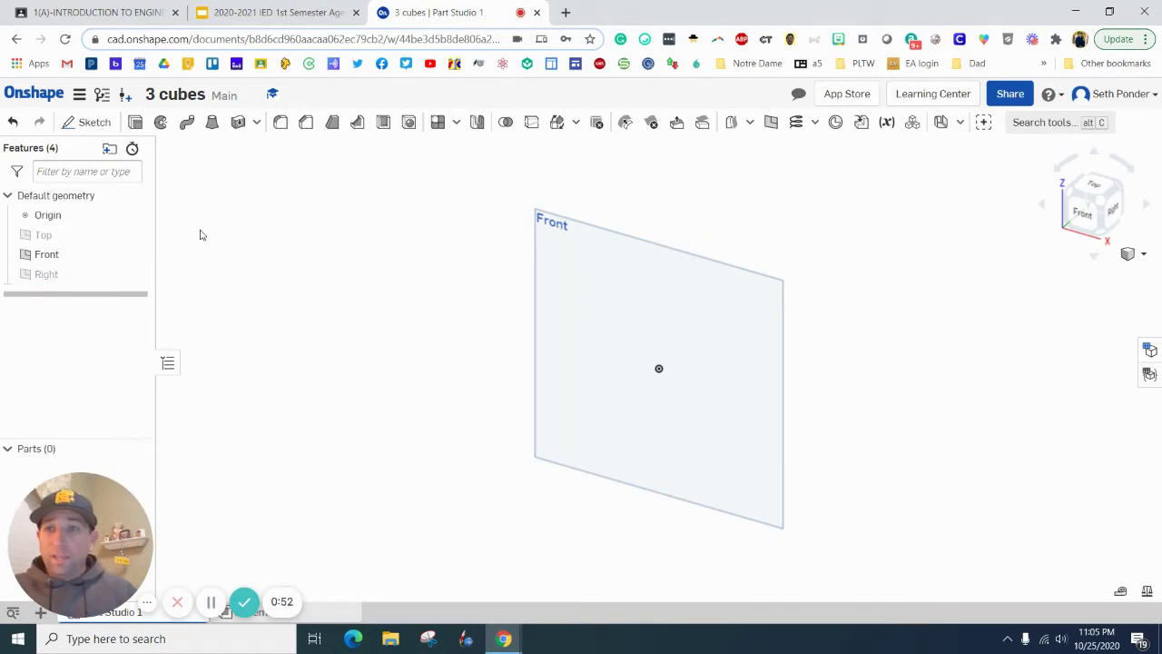
click(95, 124)
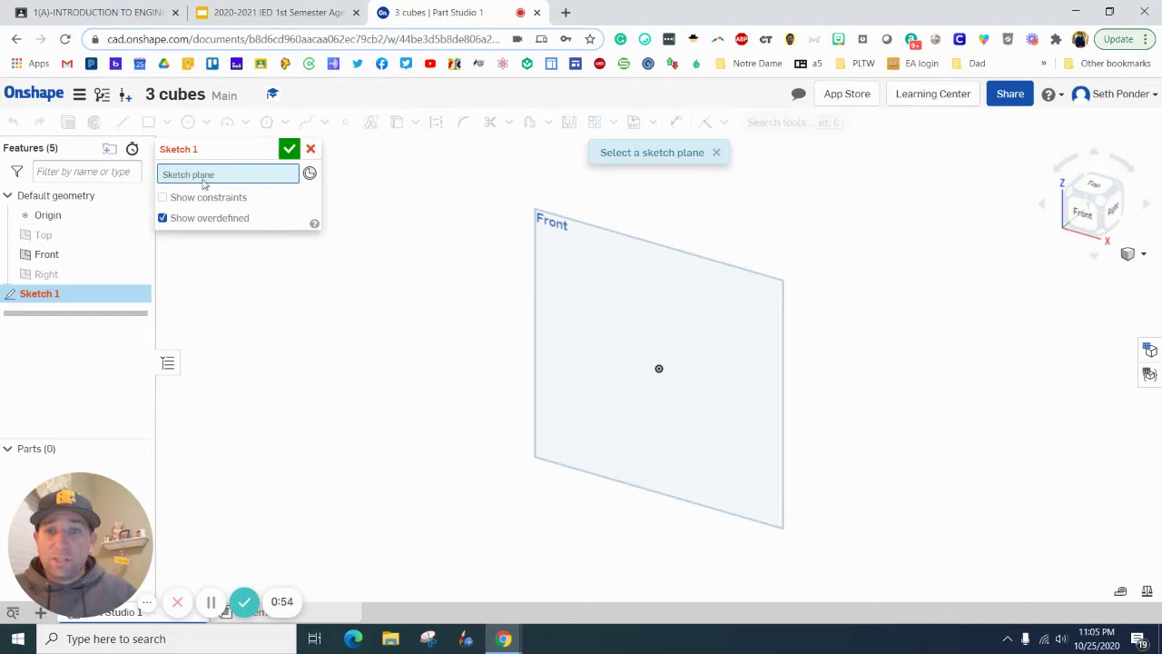
Step: On the Front plane, draw a center-point rectangle centred on the origin
click(622, 262)
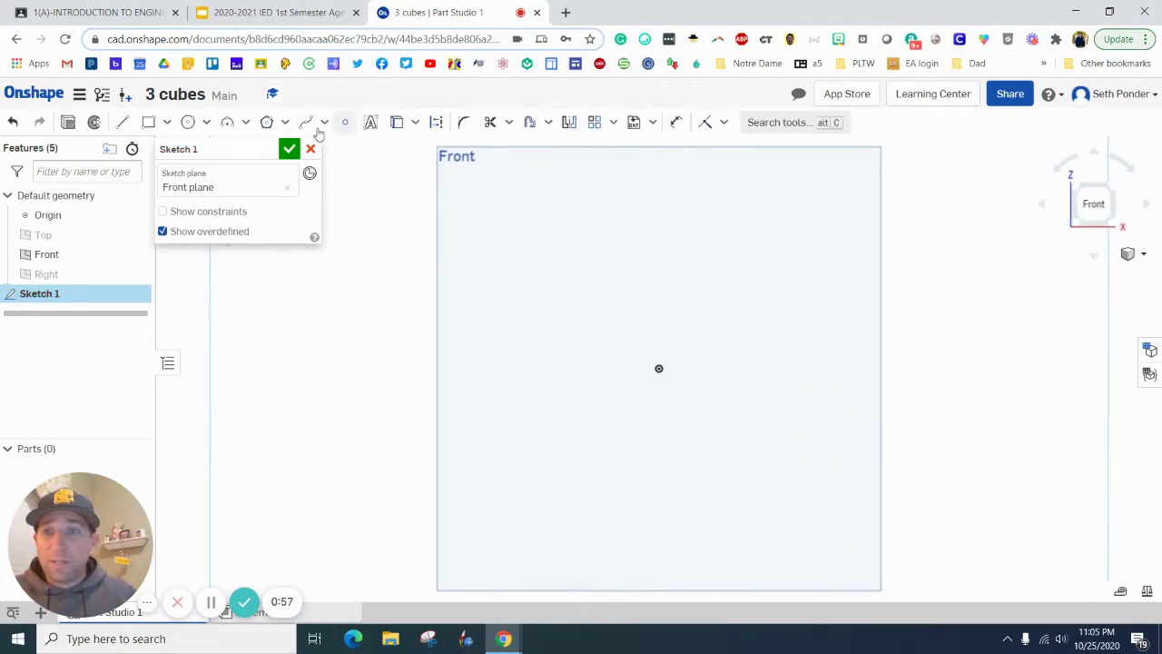
click(168, 123)
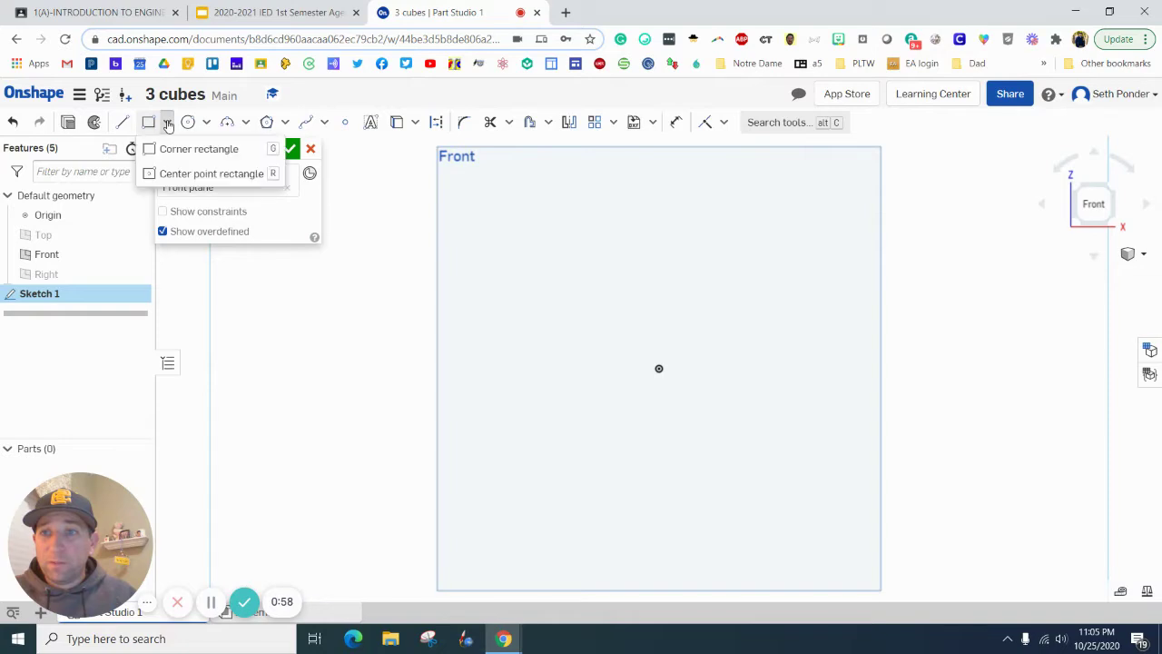
click(172, 174)
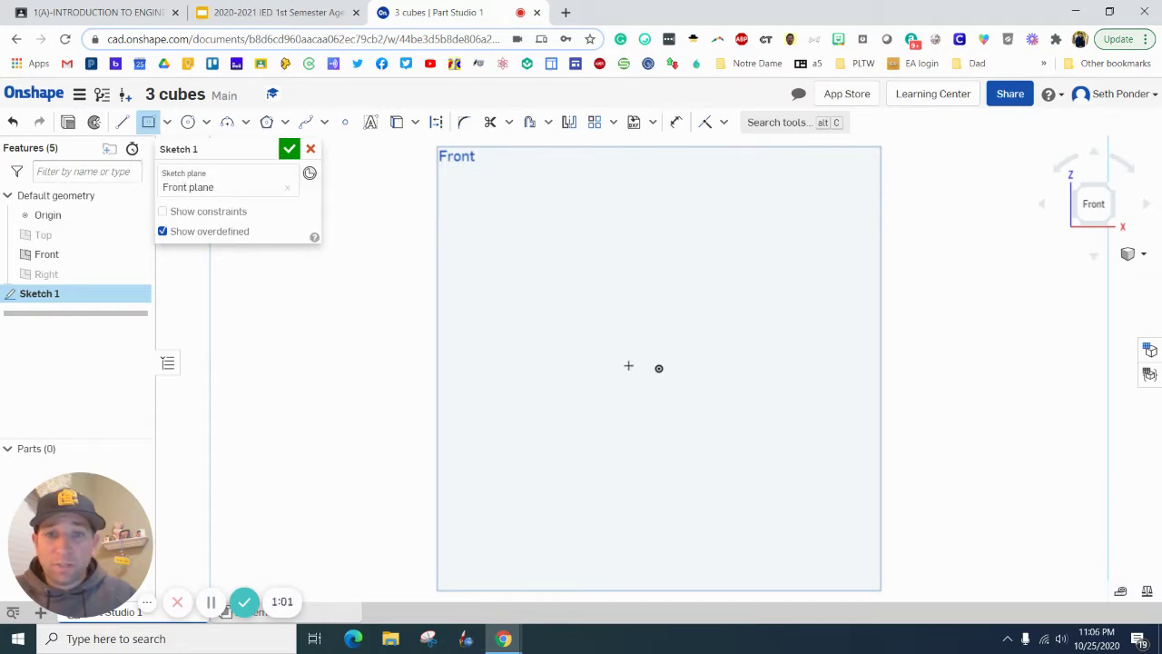
click(659, 368)
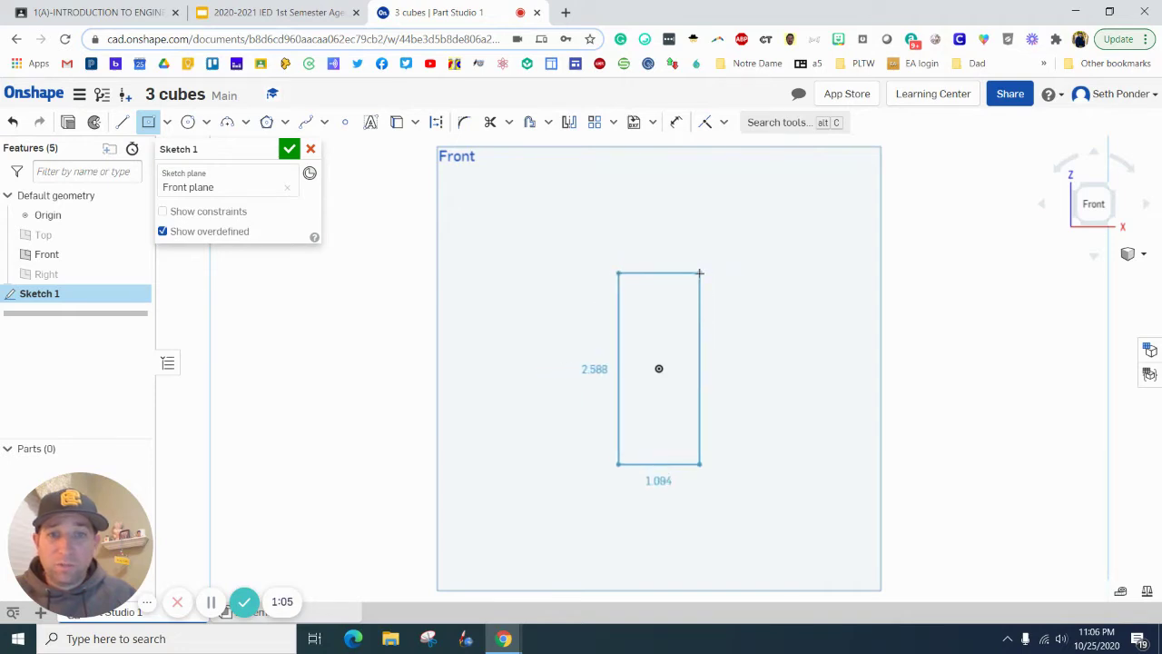
click(735, 275)
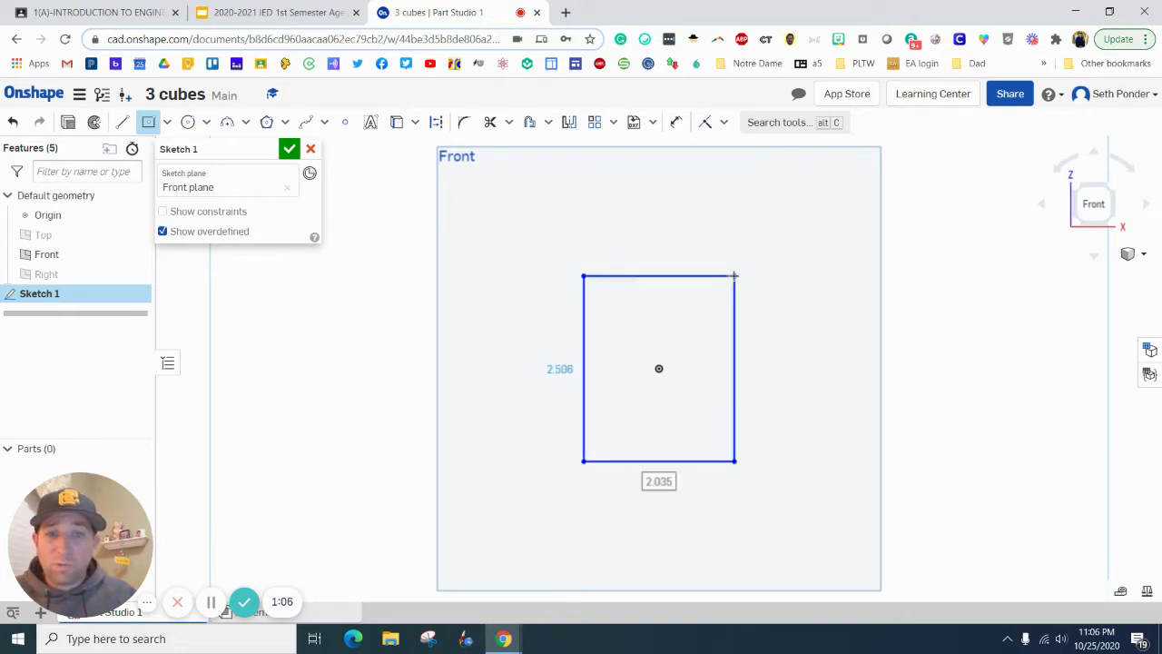
Step: Dimension the rectangle's top edge to a width of 0.75 in
click(677, 121)
click(628, 276)
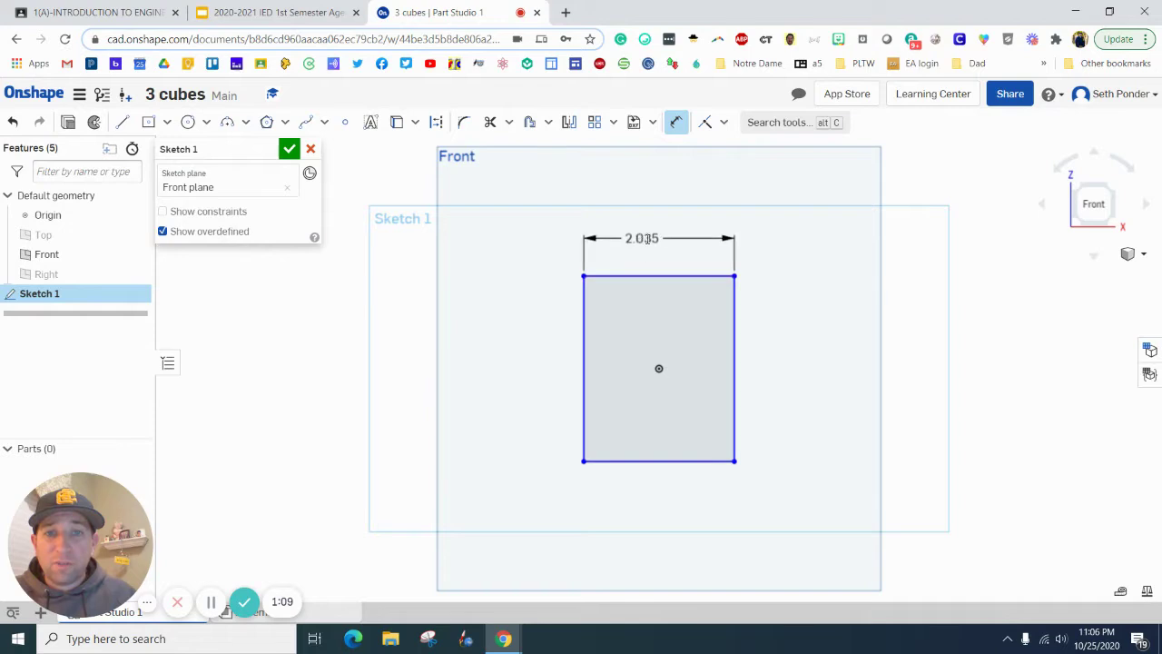
click(641, 239)
key(BackSpace)
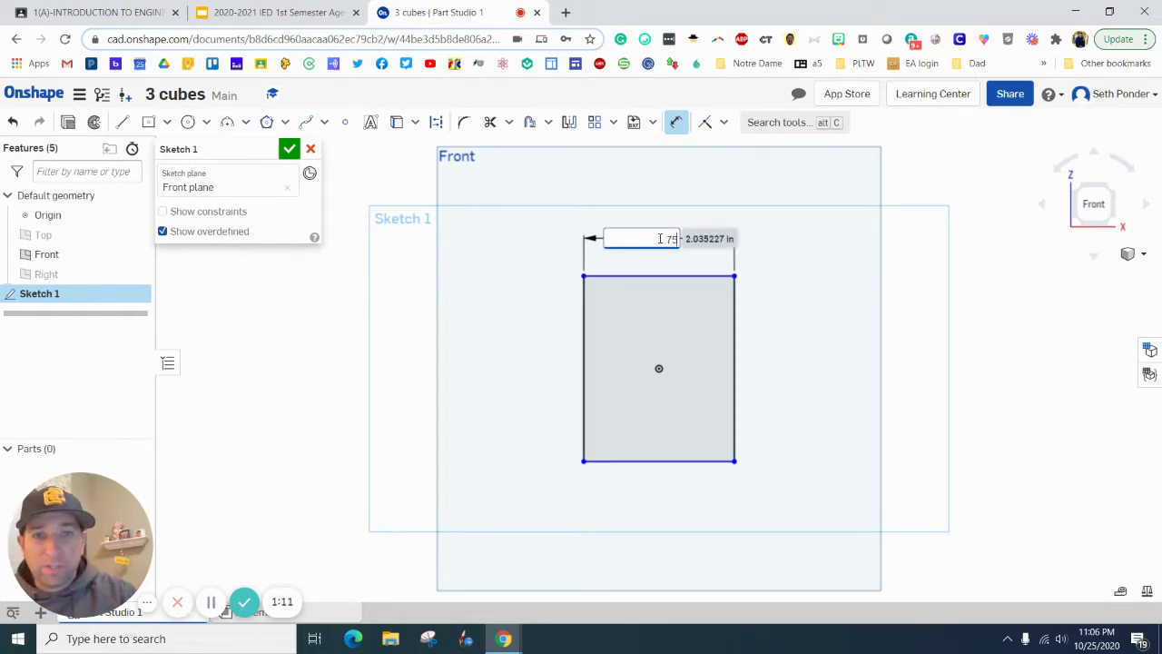
text(.75)
key(Return)
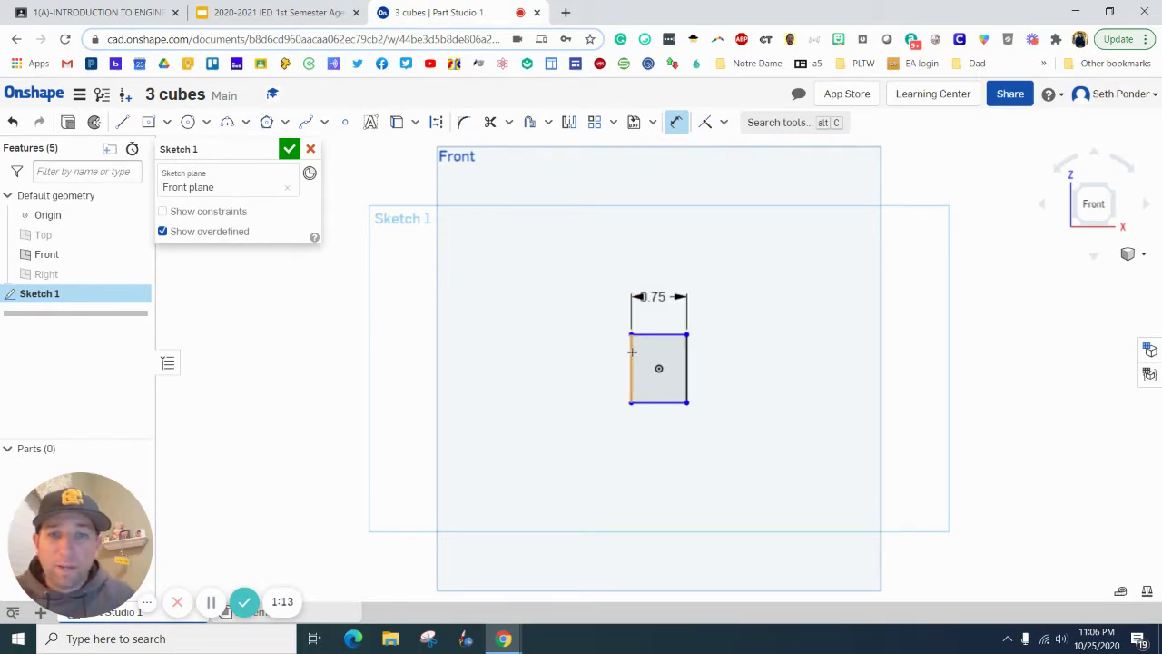
Step: Apply an Equal constraint between the rectangle's top and right edges
click(724, 125)
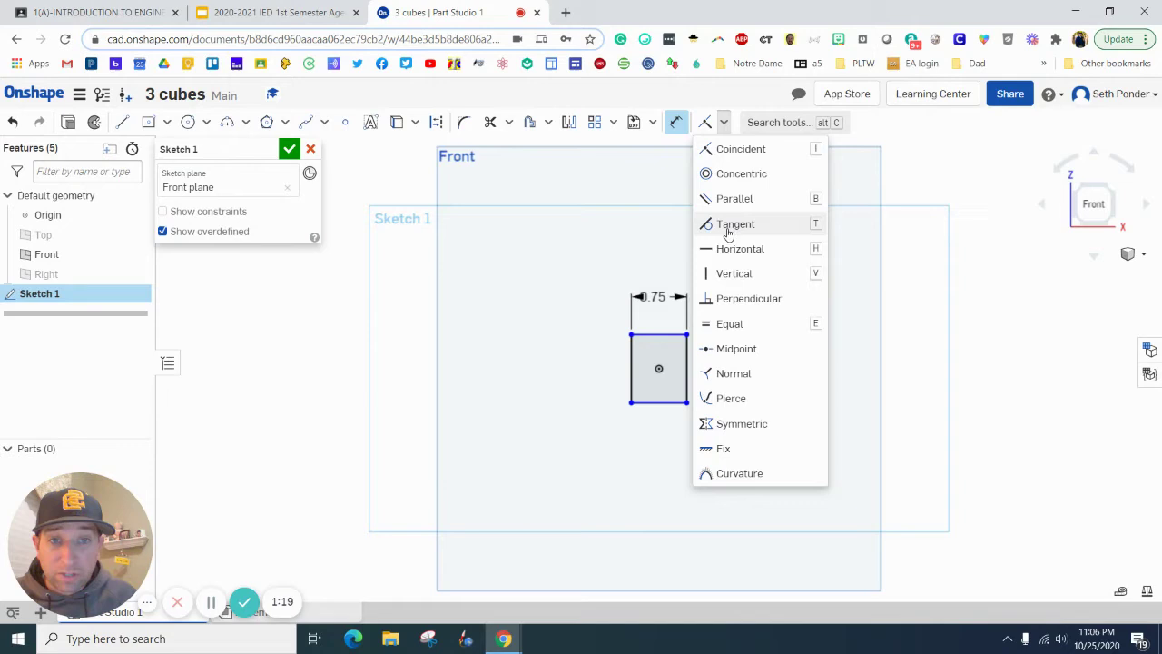
click(731, 323)
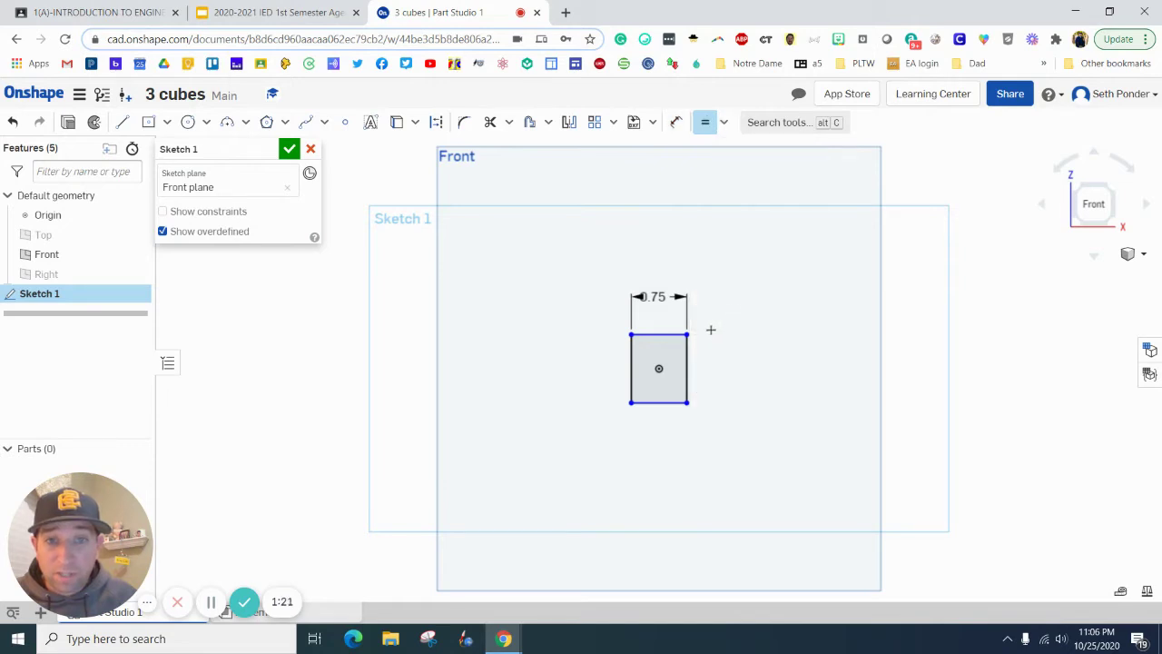
click(653, 334)
click(687, 359)
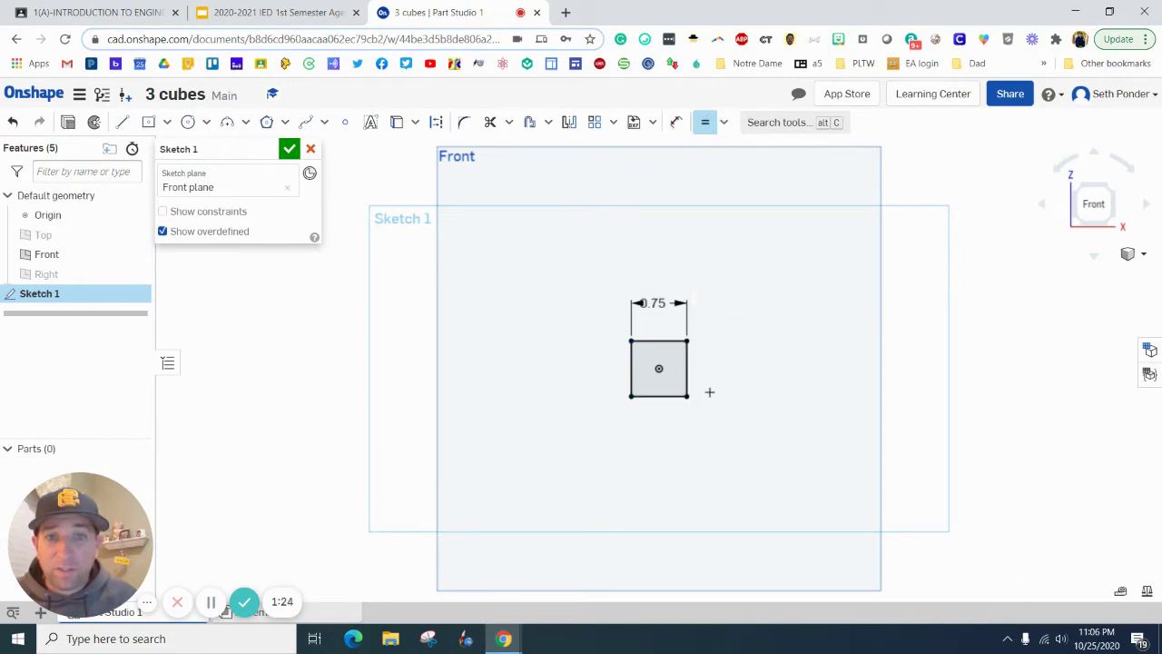
Step: Dimension the left edge to a height of 0.75 in, making a square
click(675, 125)
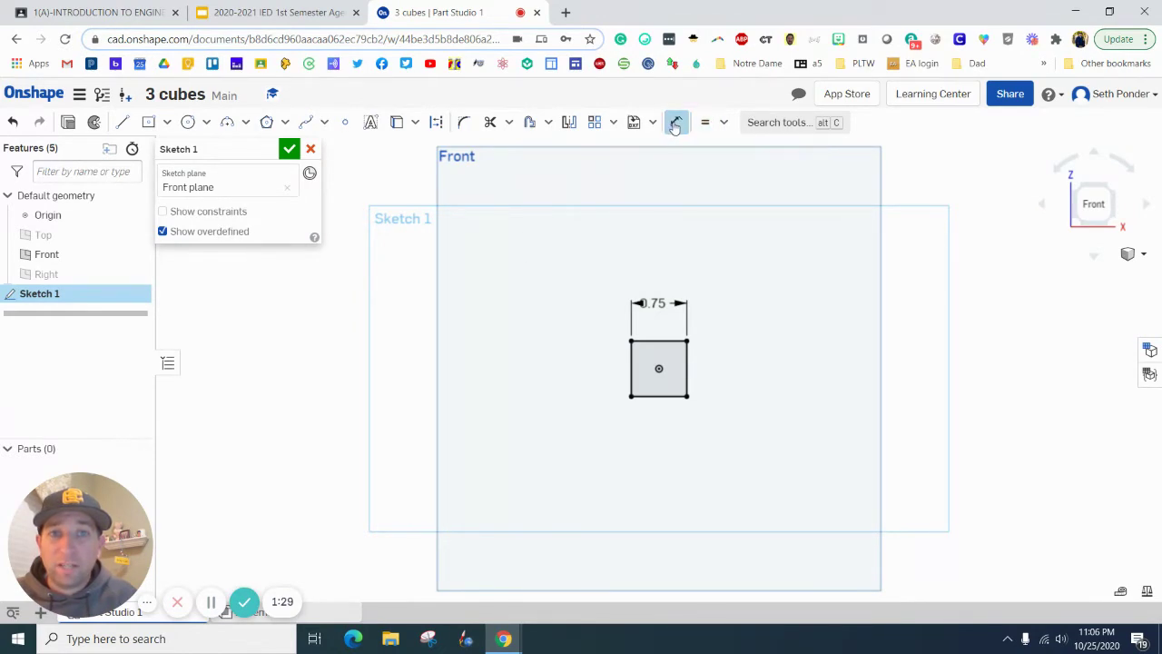
click(629, 353)
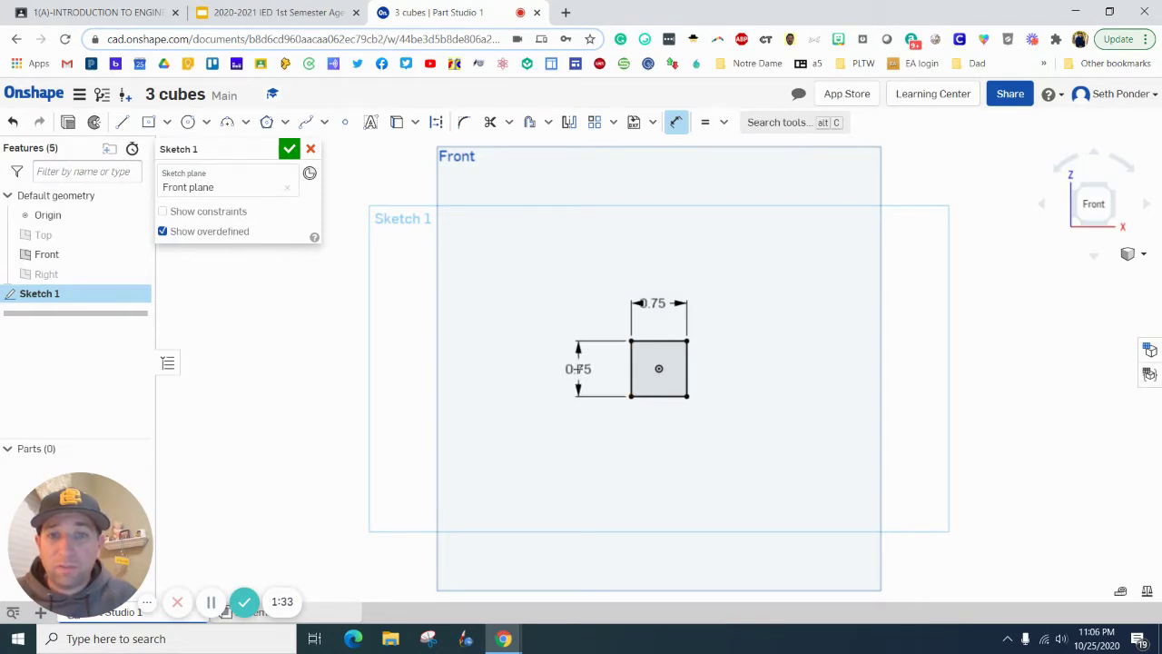
click(596, 407)
key(Return)
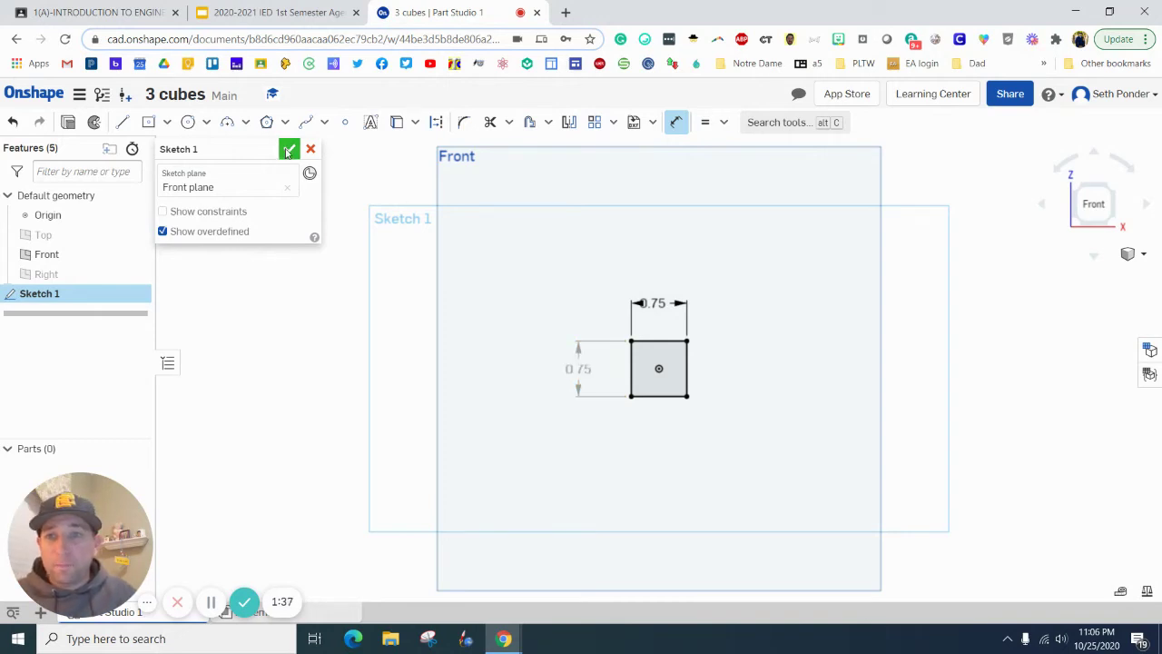
Step: Finish Sketch 1 and extrude its square face to a depth of 0.75 in
click(289, 150)
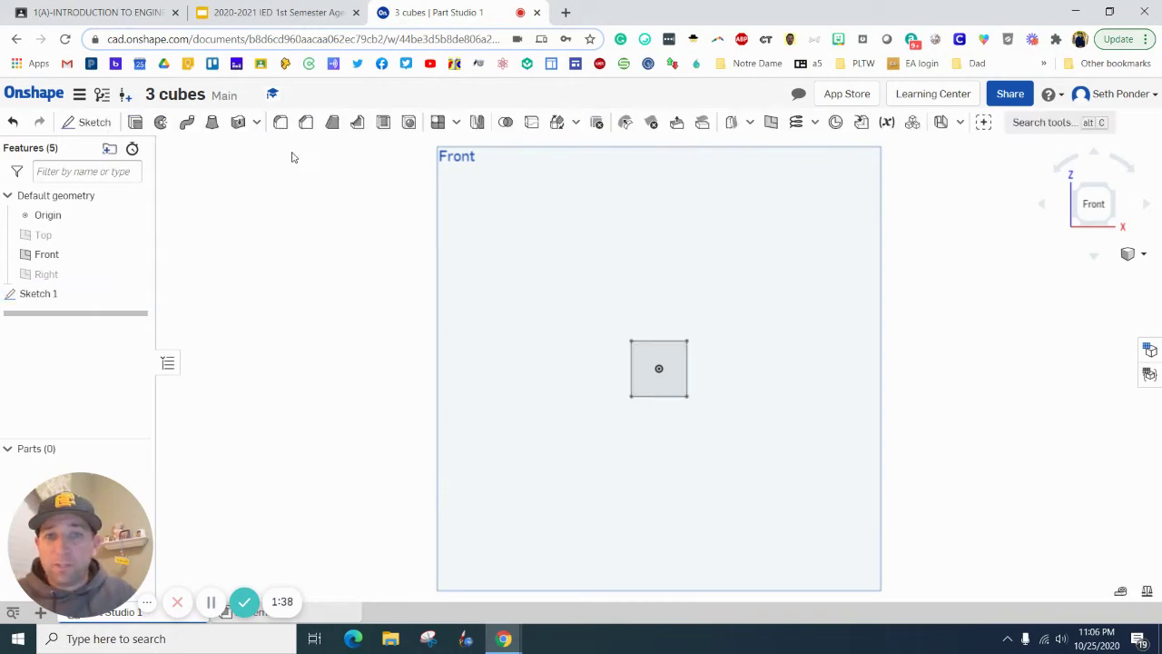
click(1112, 189)
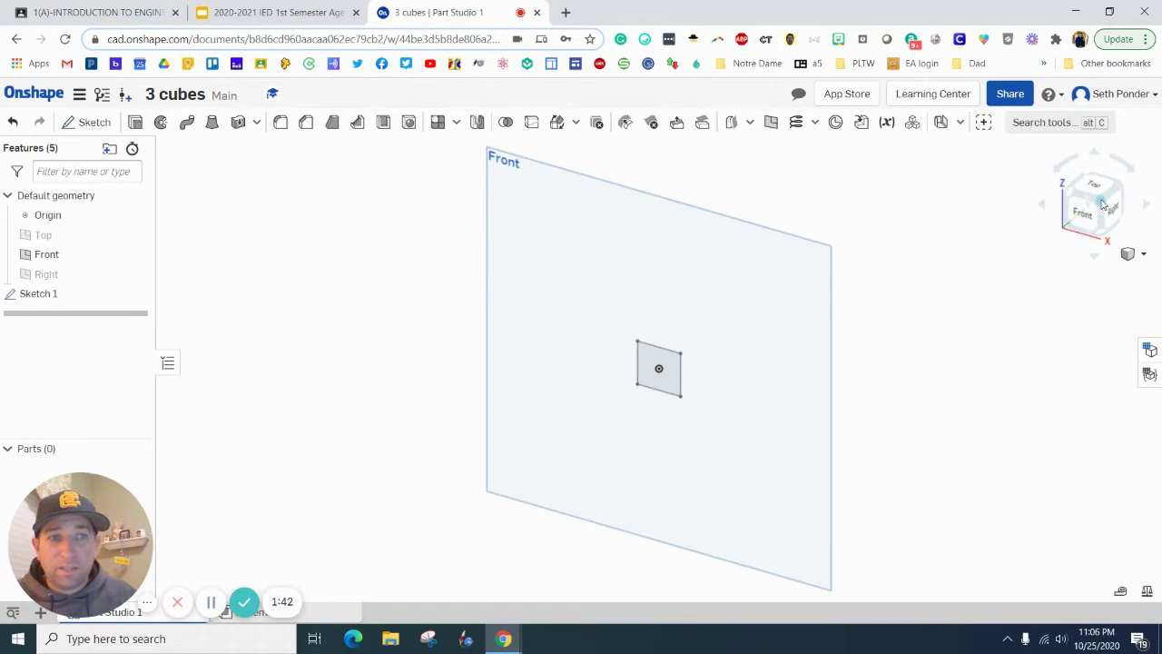
click(135, 126)
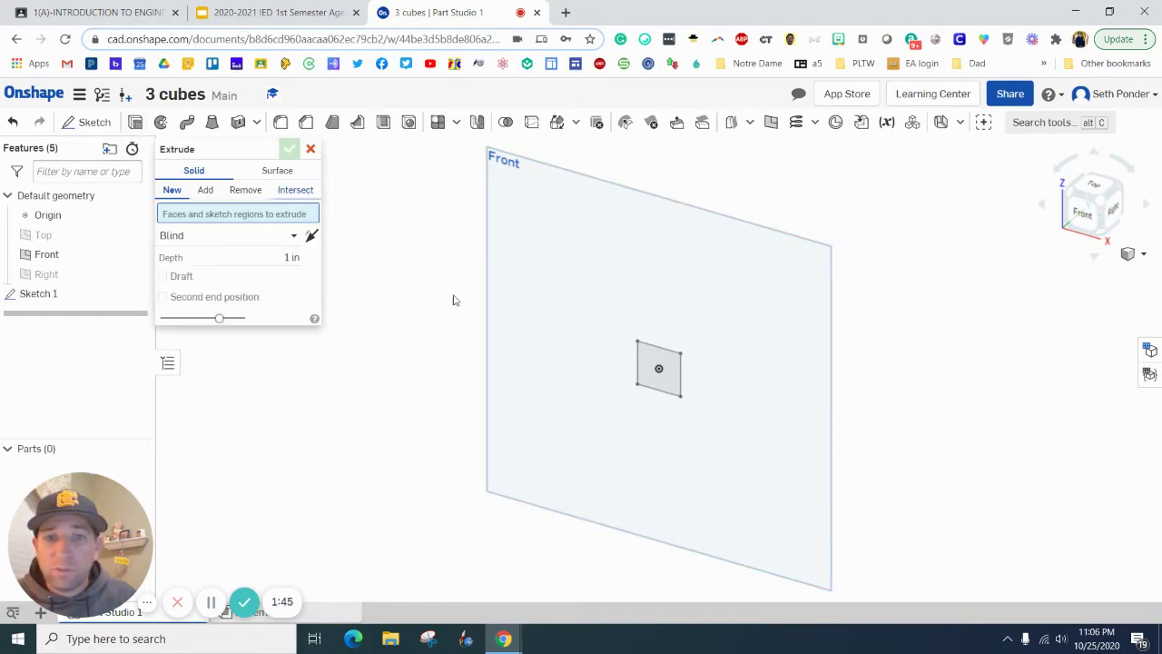
click(659, 366)
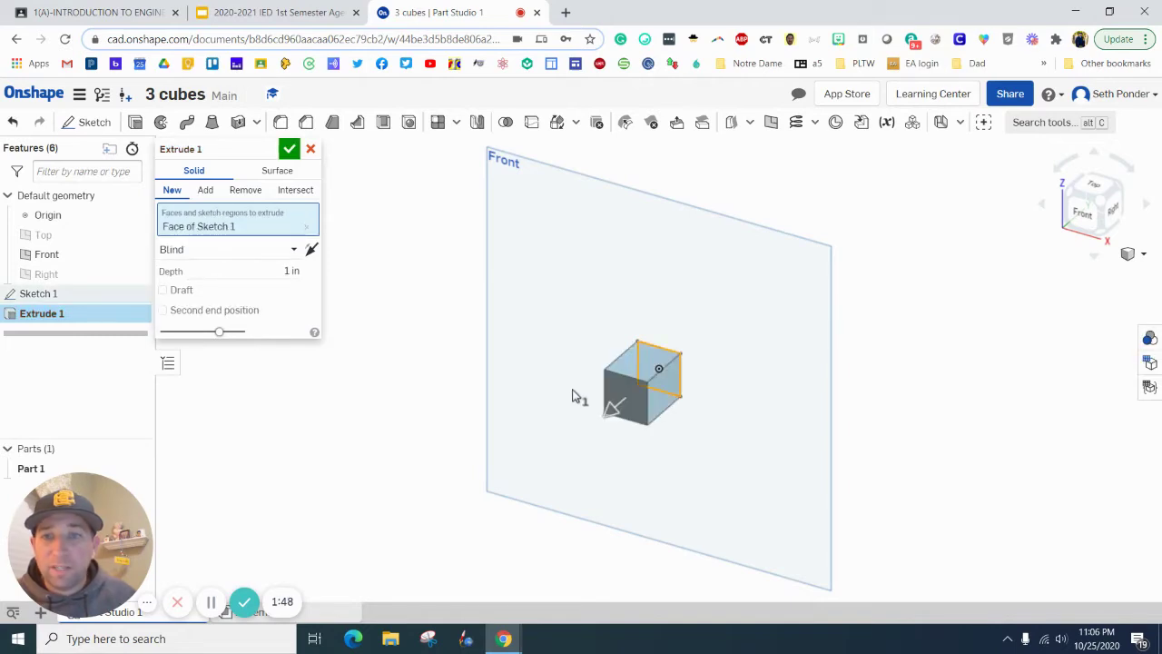
click(287, 271)
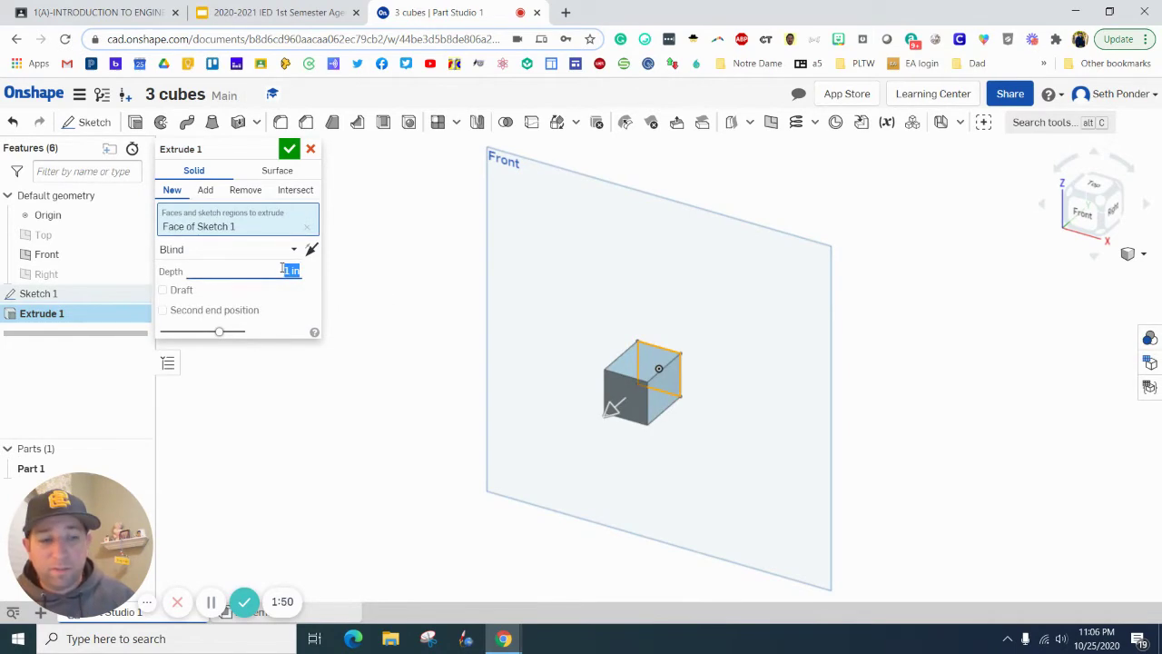
key(BackSpace)
text(.75)
key(Return)
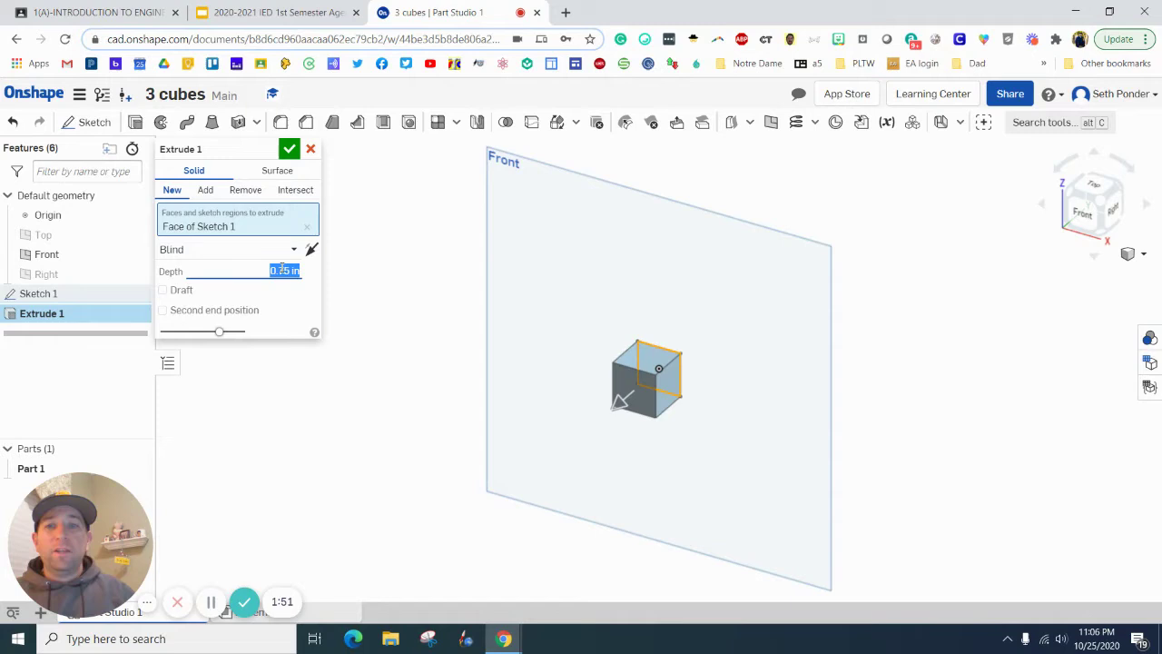
click(289, 149)
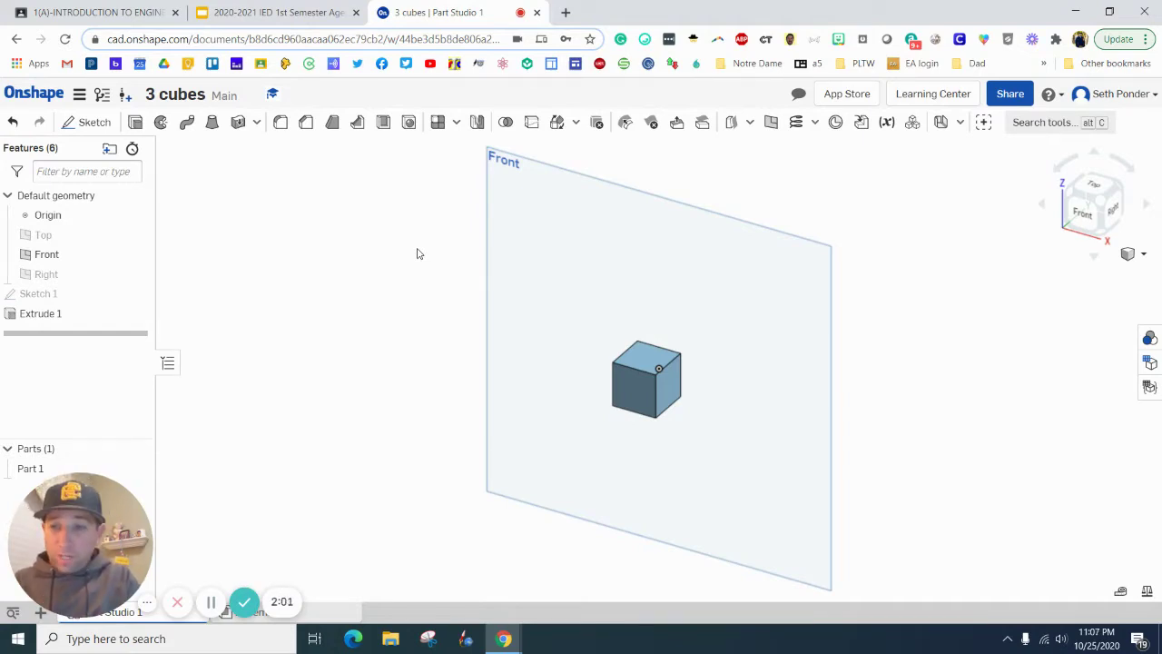
click(1121, 191)
click(1121, 192)
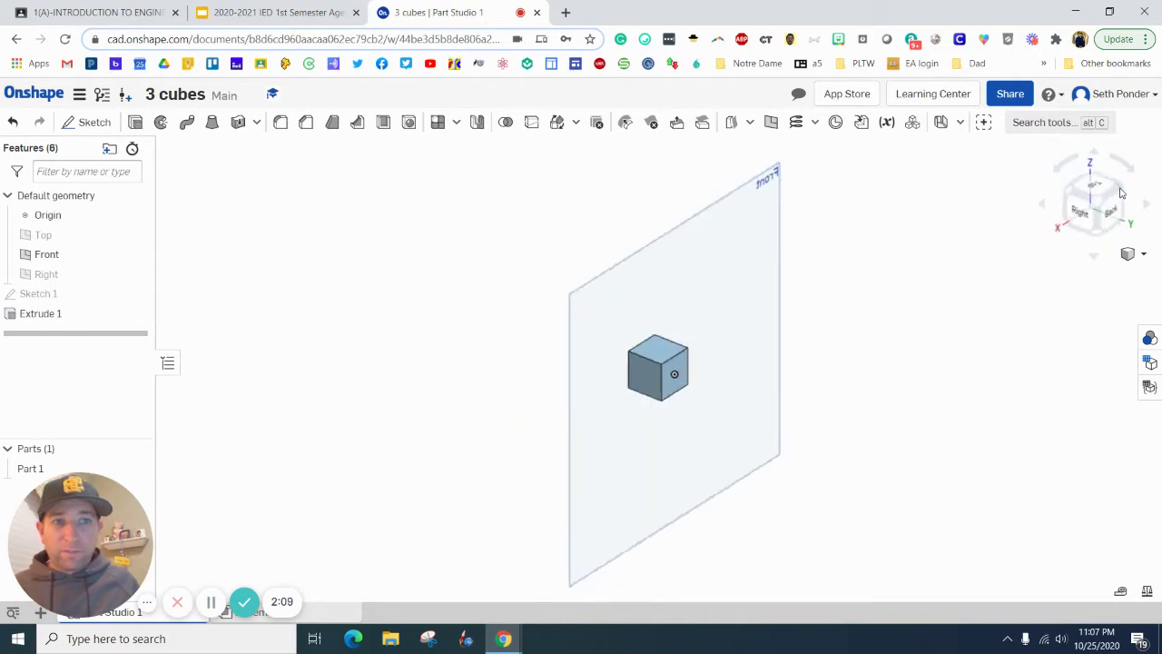
click(1121, 191)
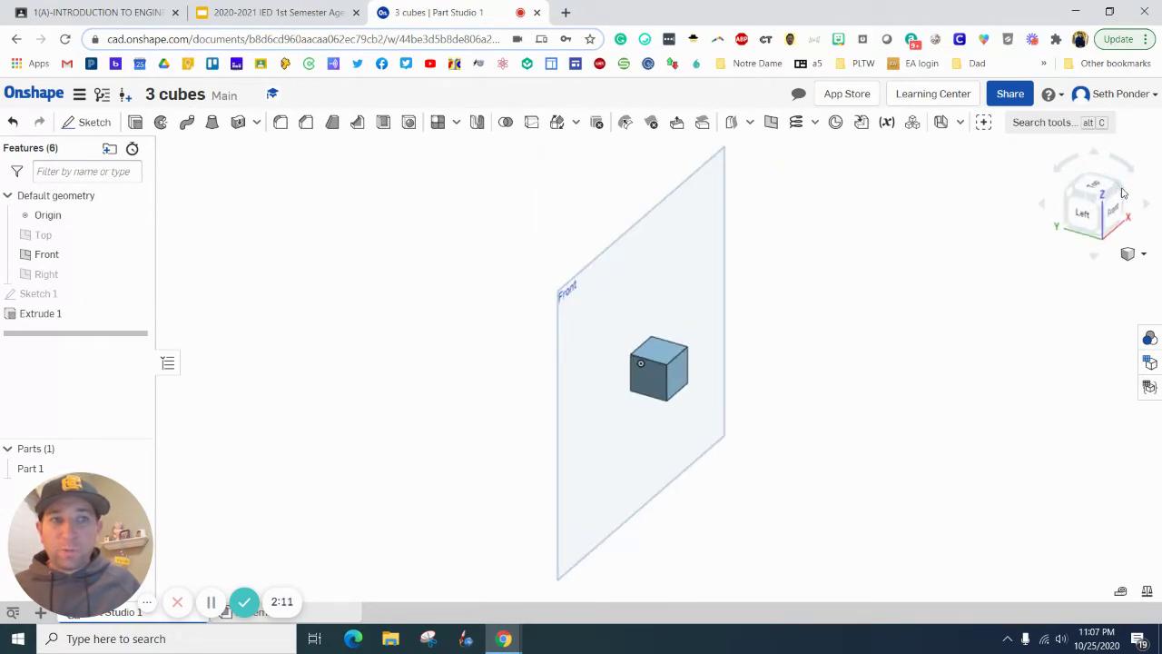
click(1120, 191)
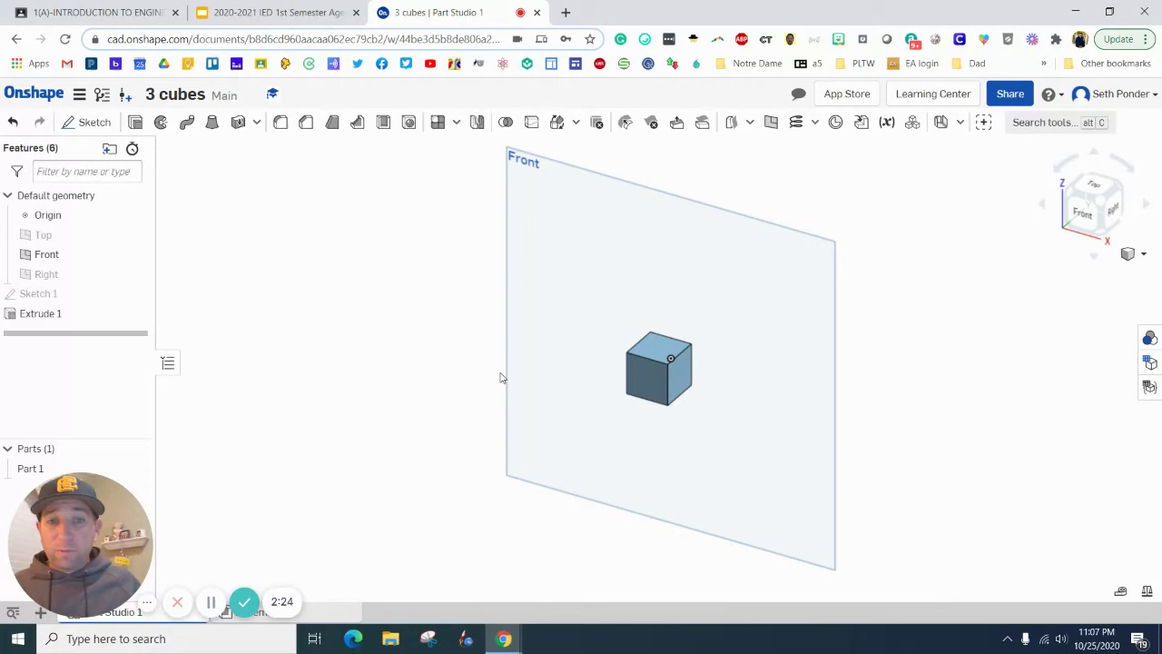
Step: Change Extrude 1's depth to .75*2, making a 0.75 by 0.75 by 1.5 in block
click(654, 352)
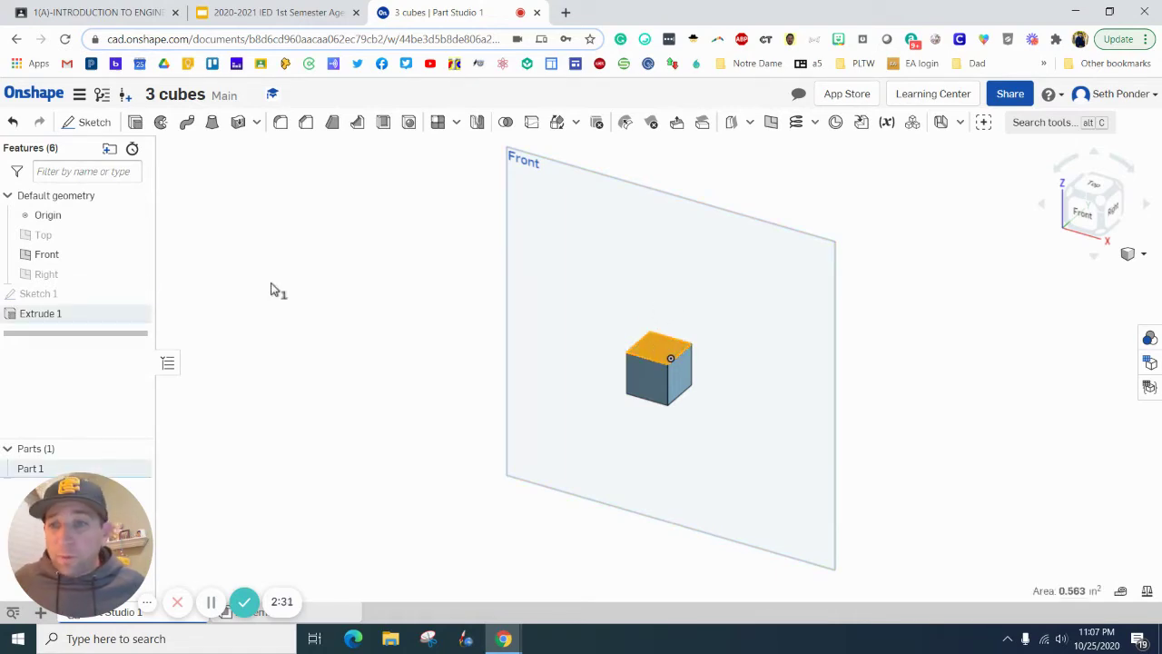
double_click(60, 315)
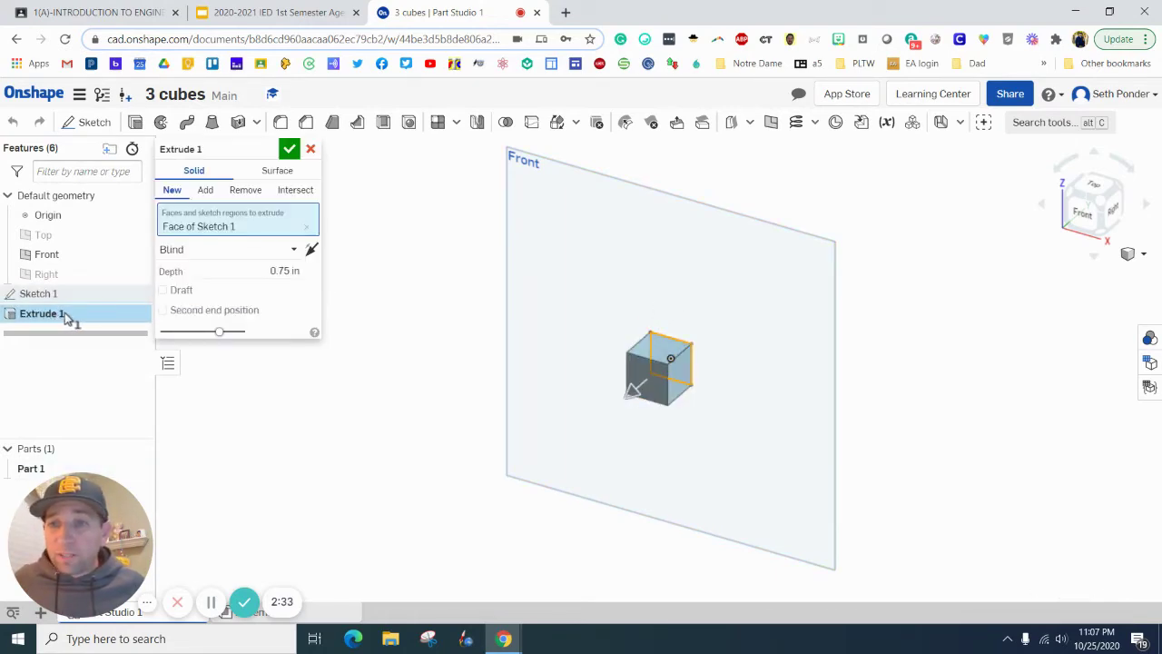
click(288, 271)
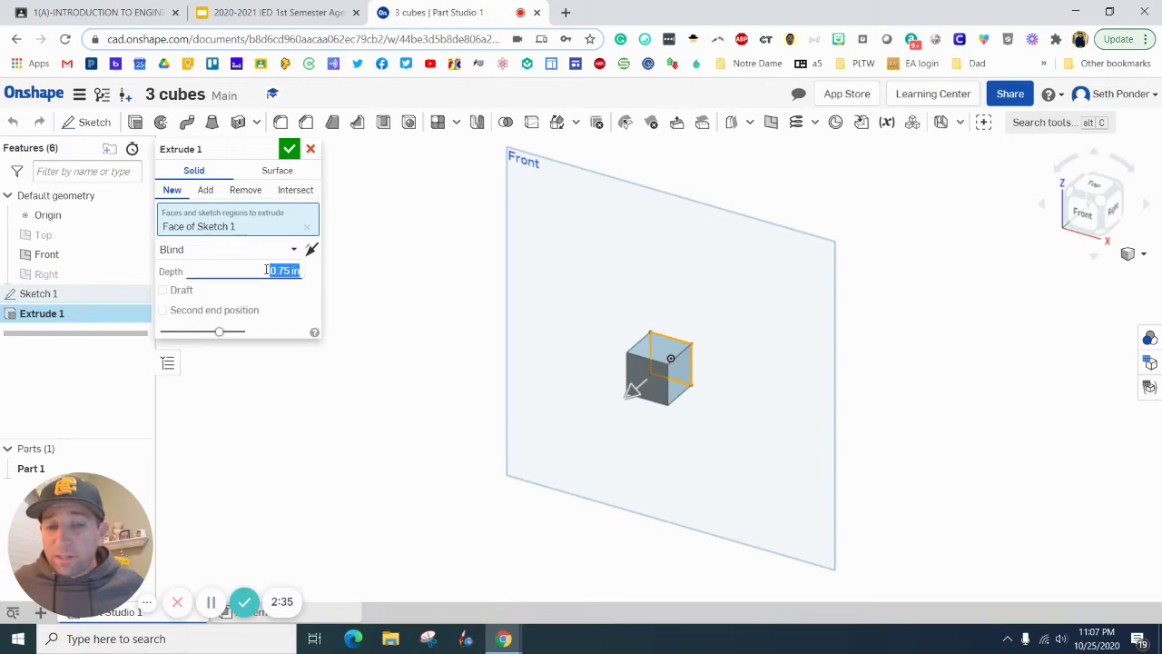
key(BackSpace)
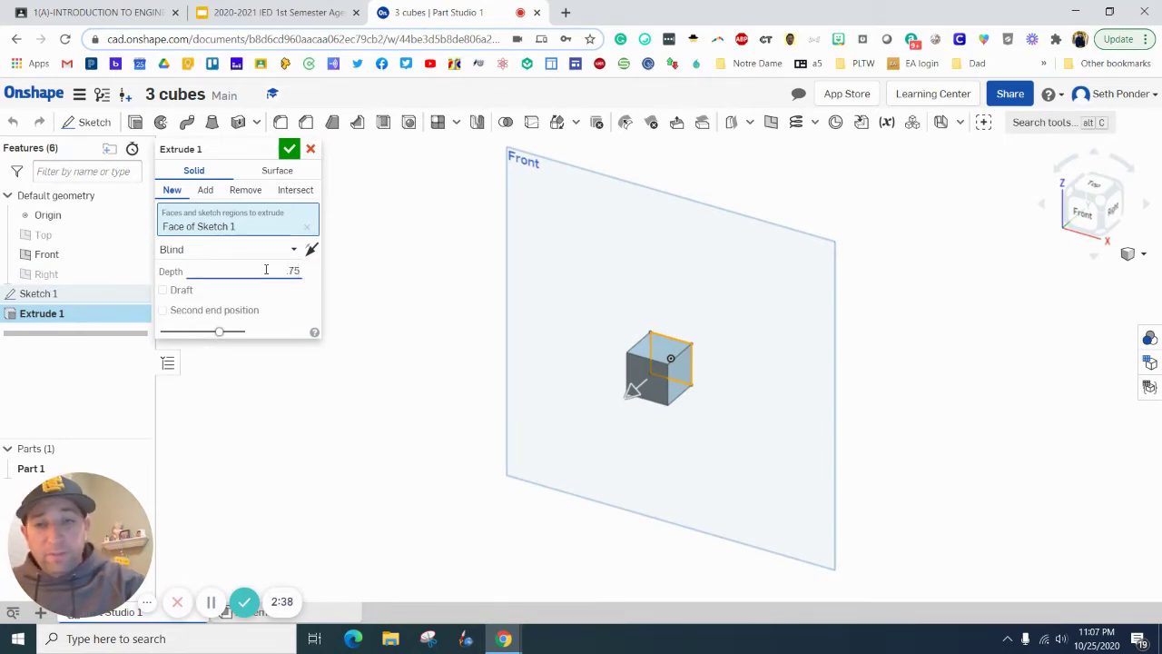
text(.75*2)
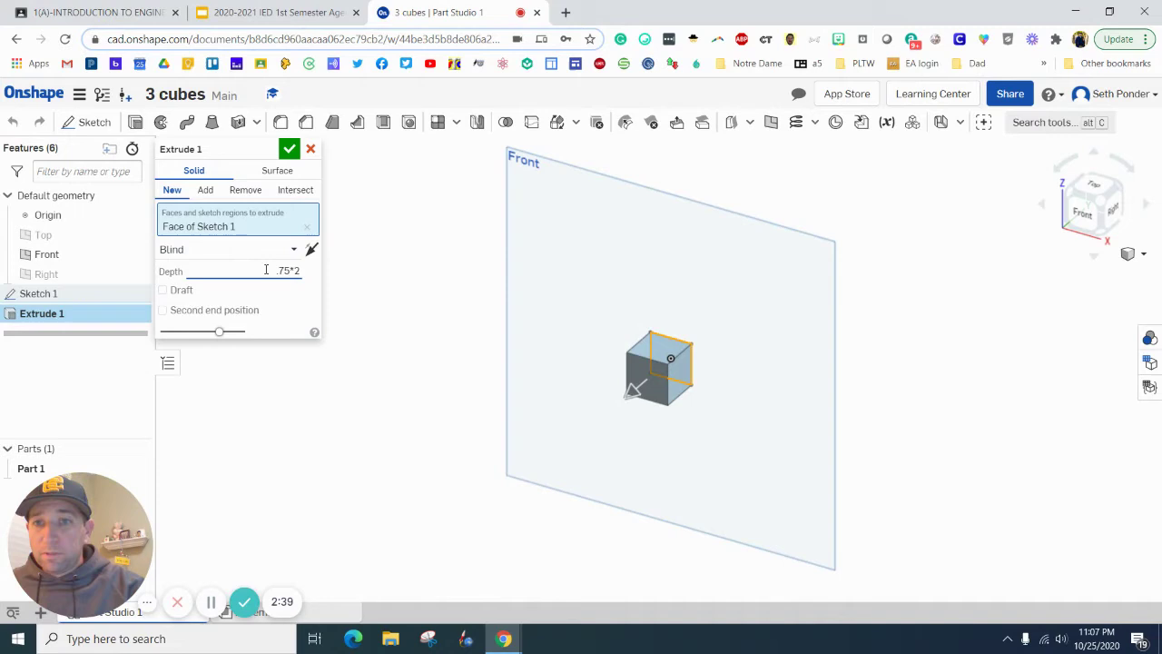
key(Return)
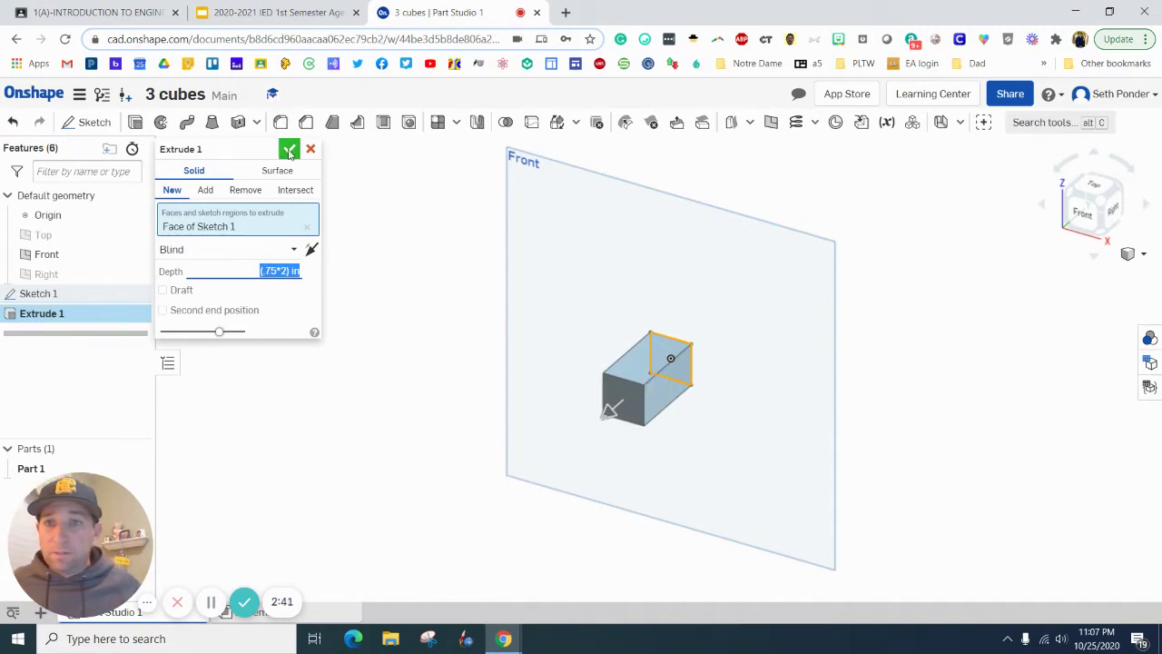
click(288, 150)
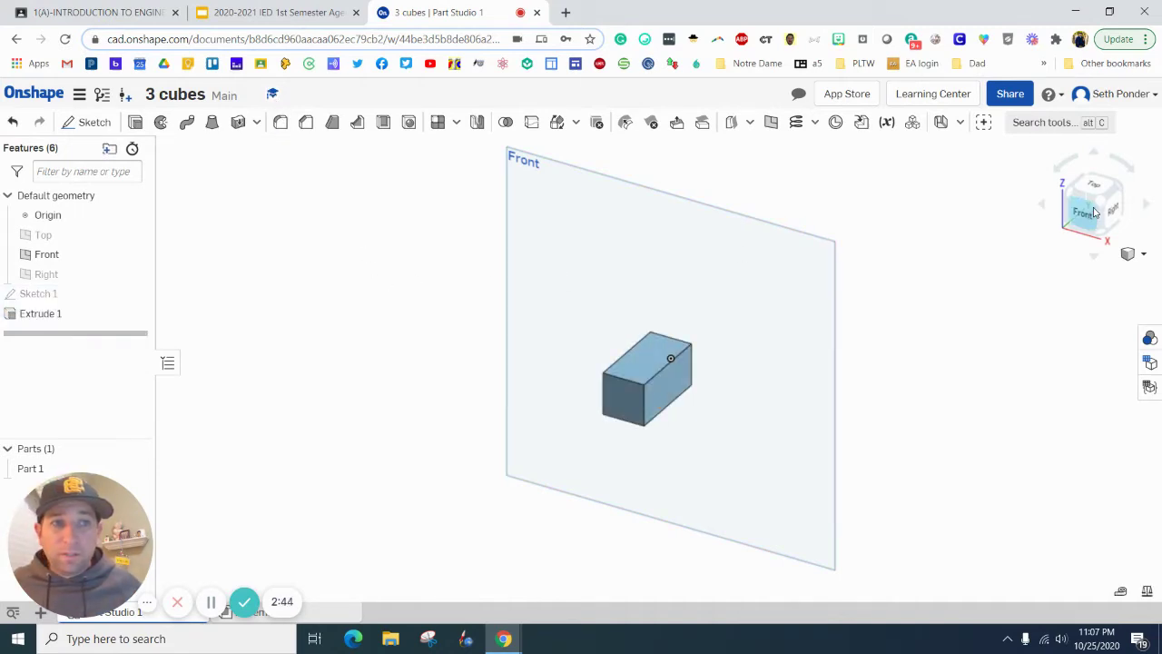
Step: Orbit around the 1.5 in block with the view cube, then return to isometric view
click(1111, 231)
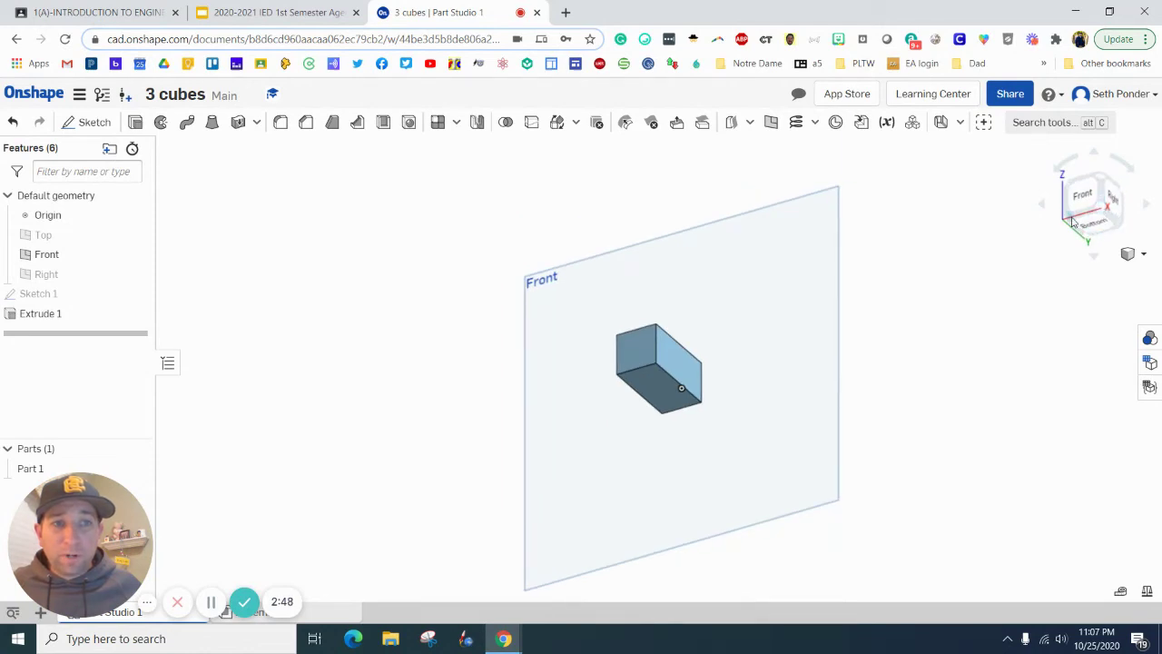
click(1071, 220)
click(1073, 192)
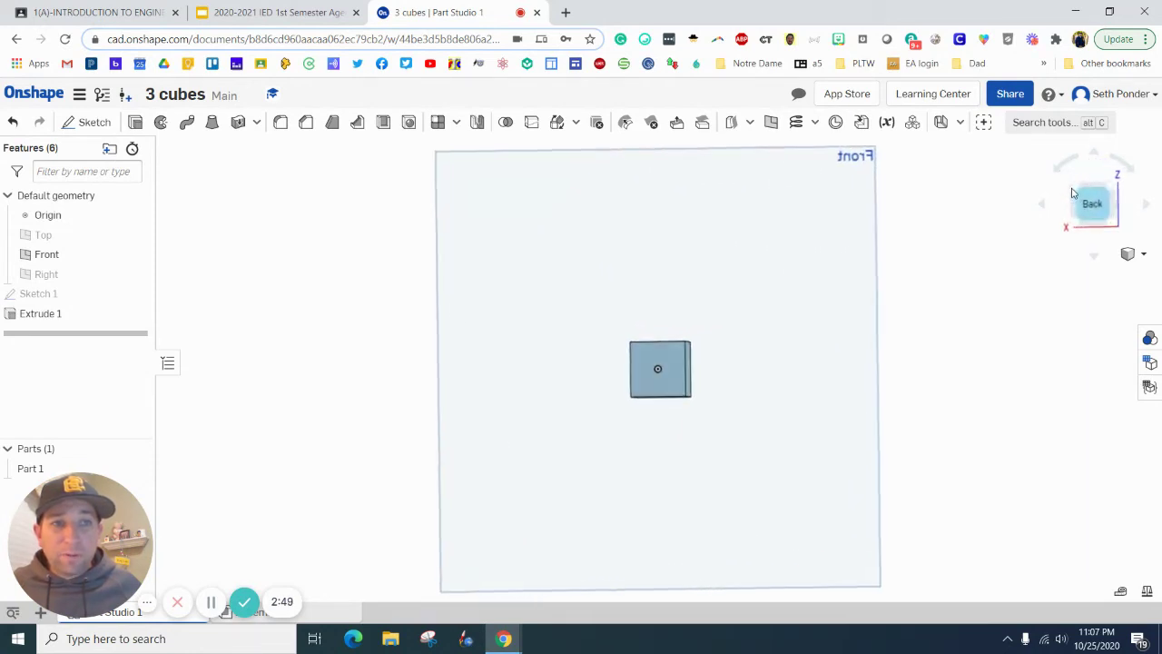
click(1071, 191)
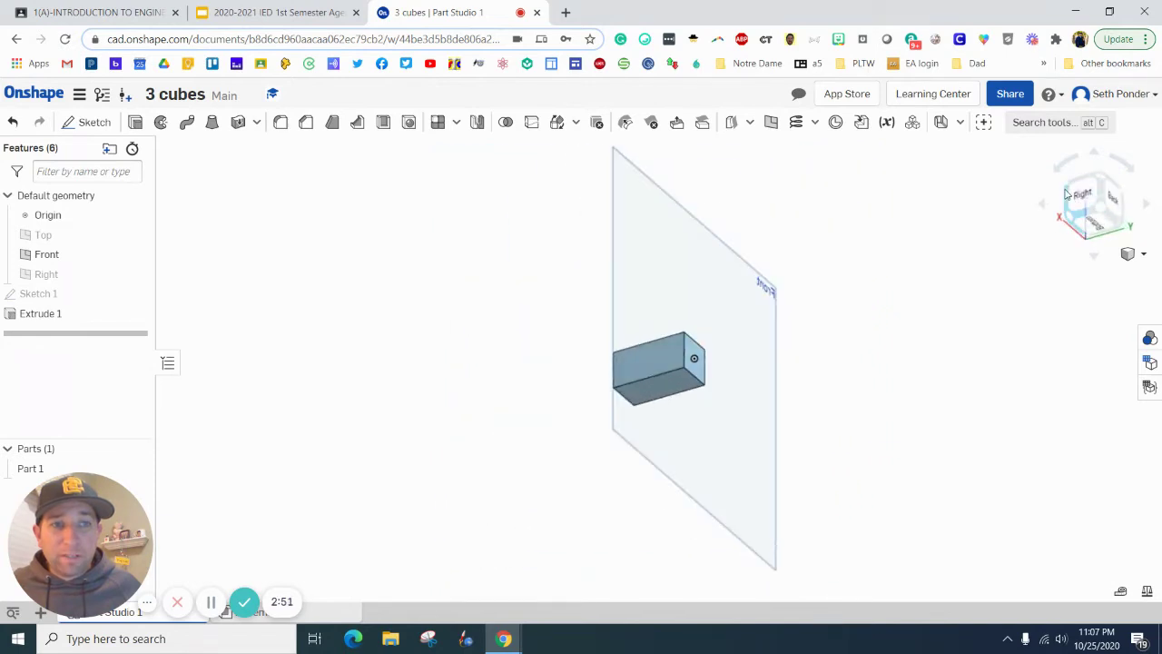
click(1073, 195)
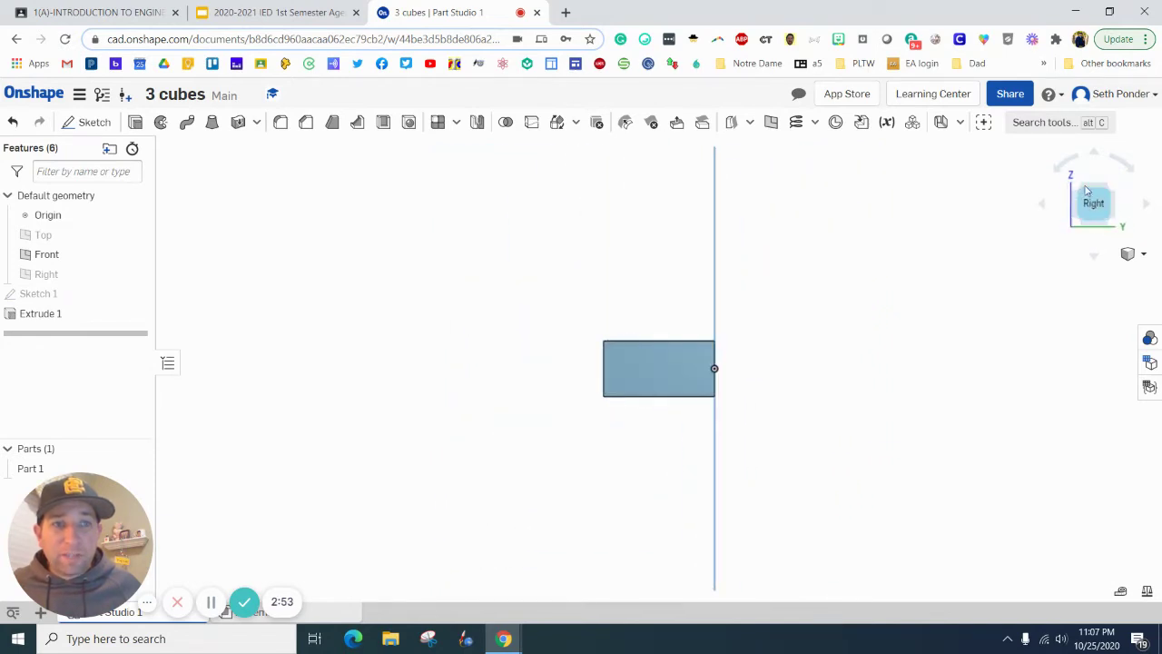
click(1131, 255)
click(1121, 271)
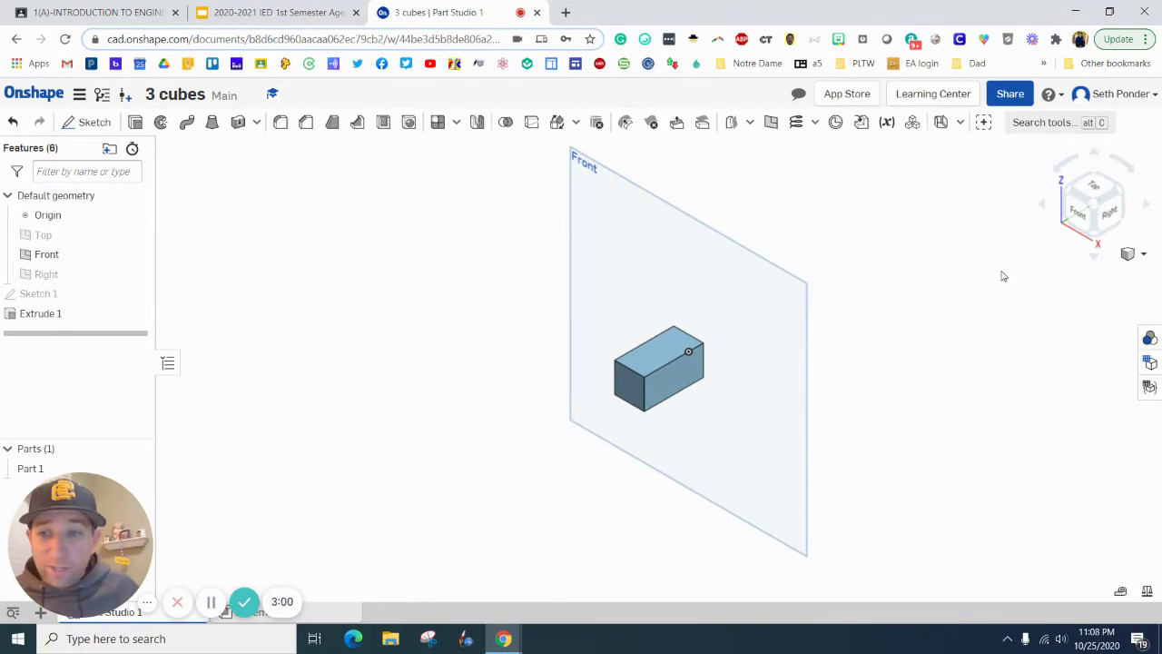
Step: Try an Extrude 1 depth of .75*3 and inspect the longer block from several angles
double_click(41, 314)
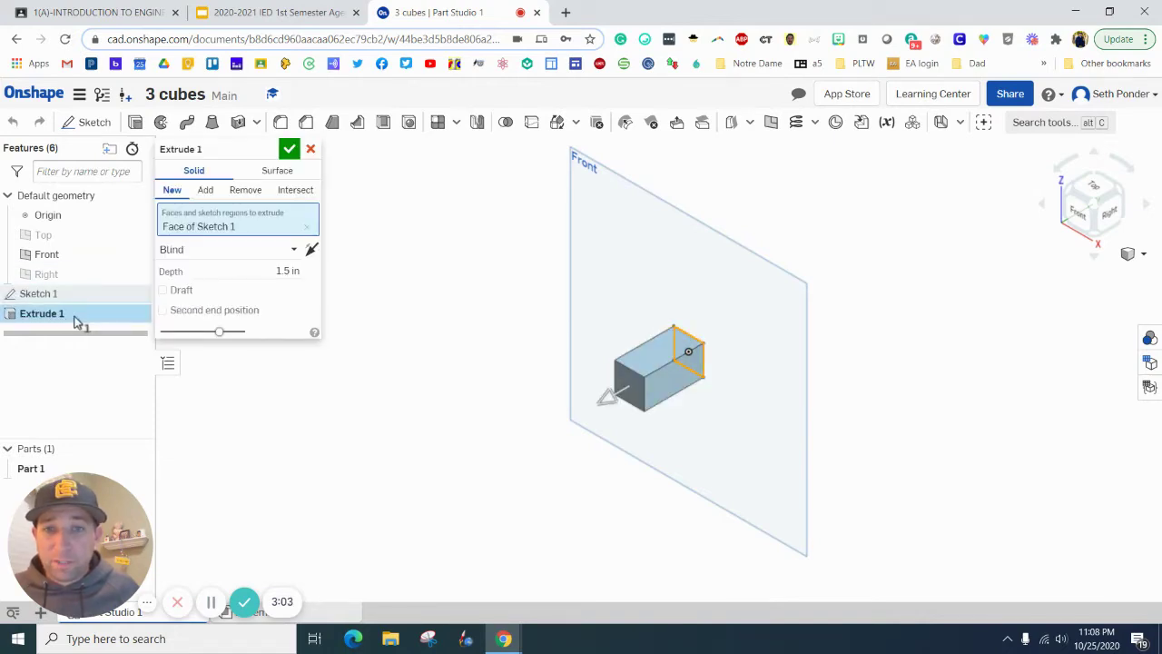
click(288, 269)
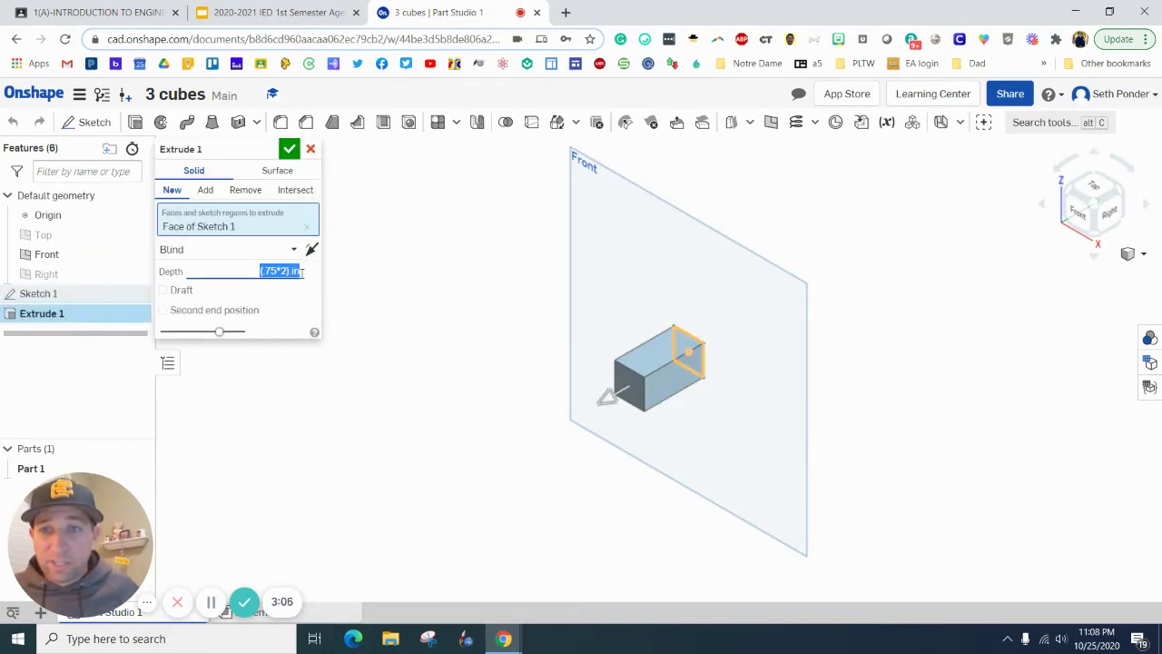
text(75)
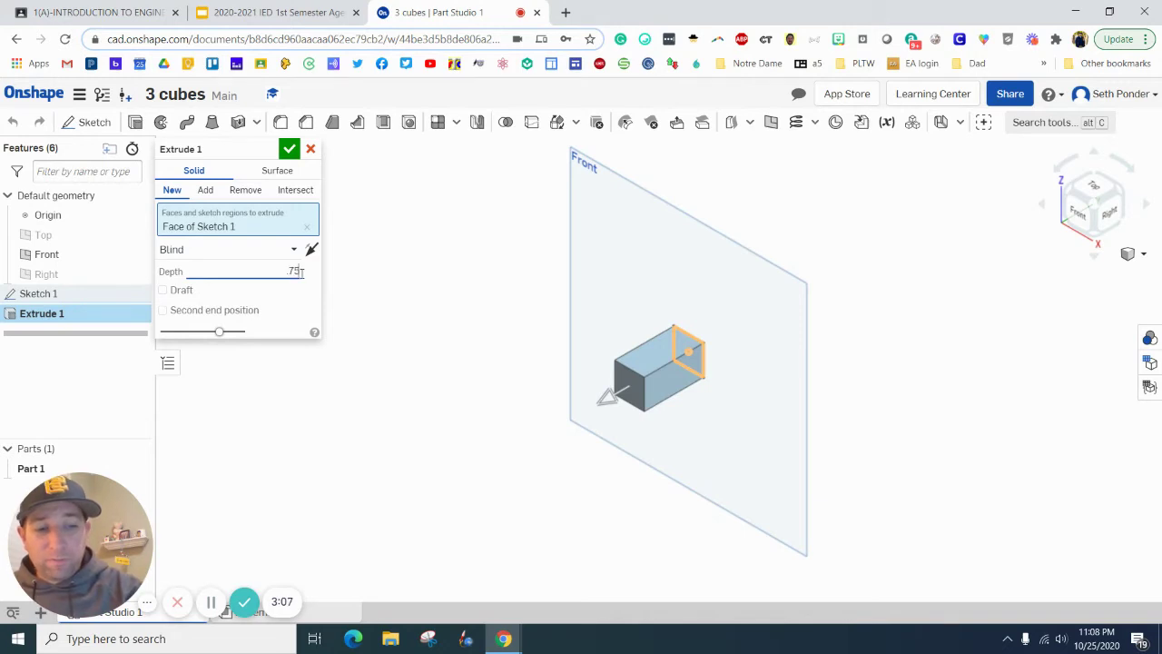
text(*3)
key(Return)
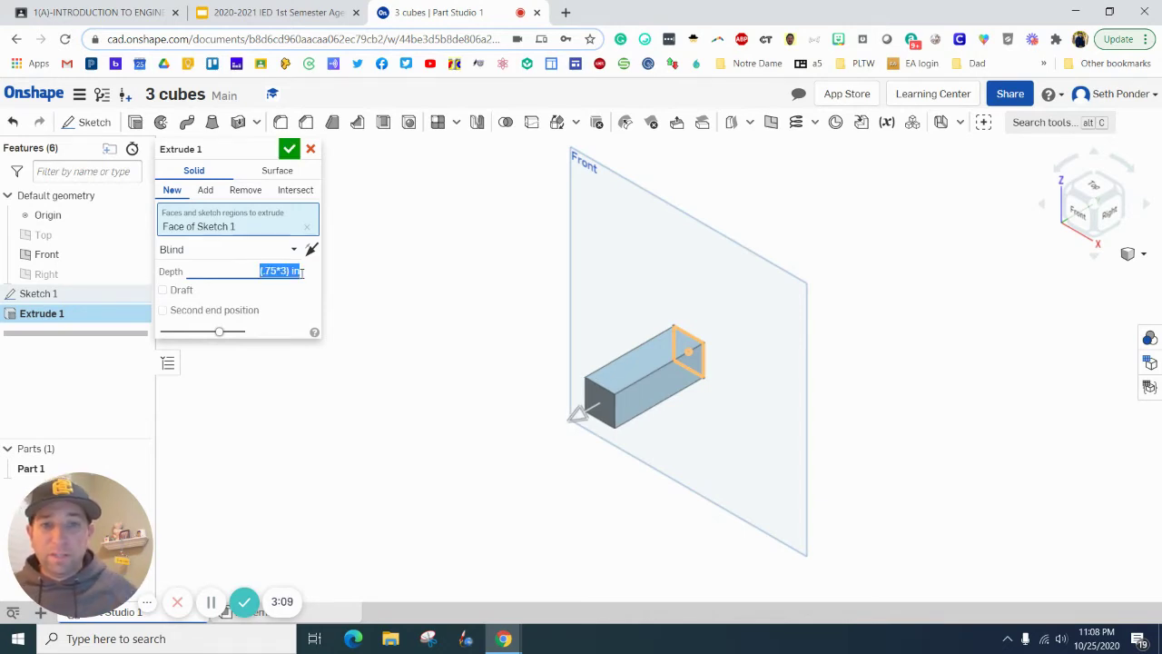
click(290, 149)
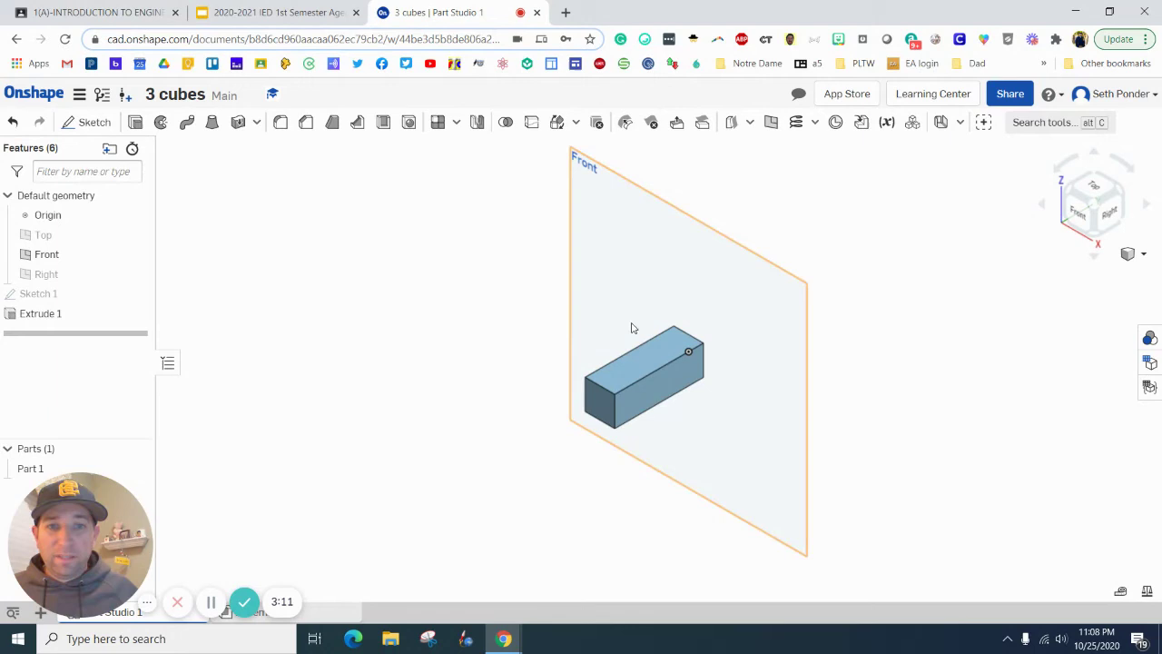
click(1093, 235)
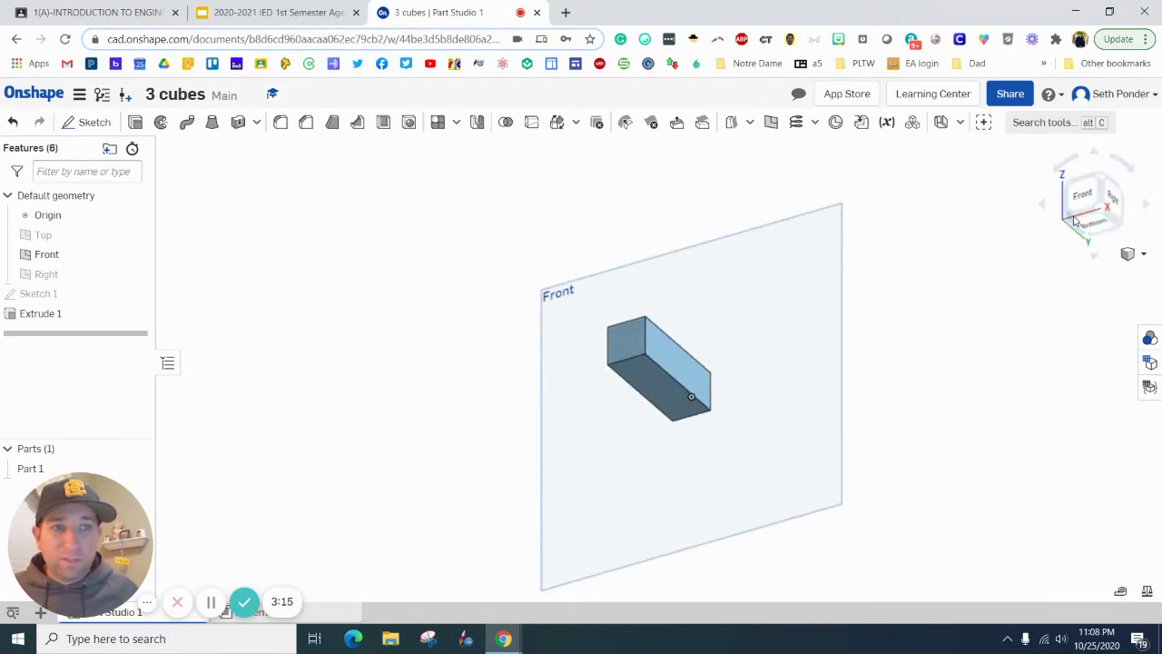
click(1079, 221)
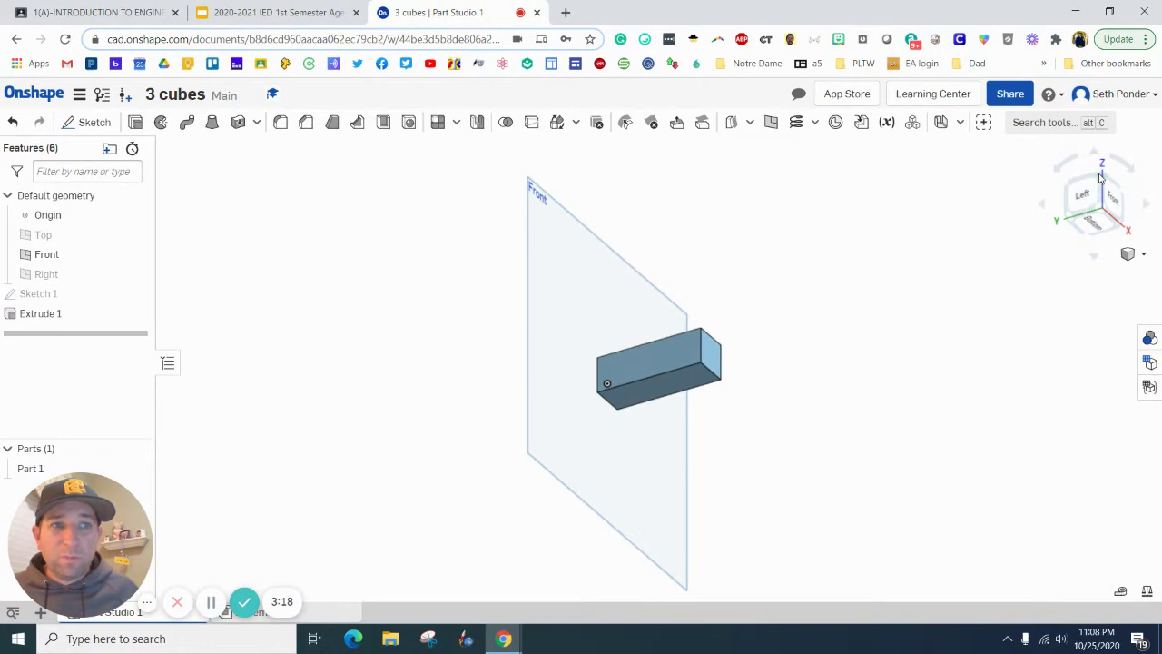
click(1100, 182)
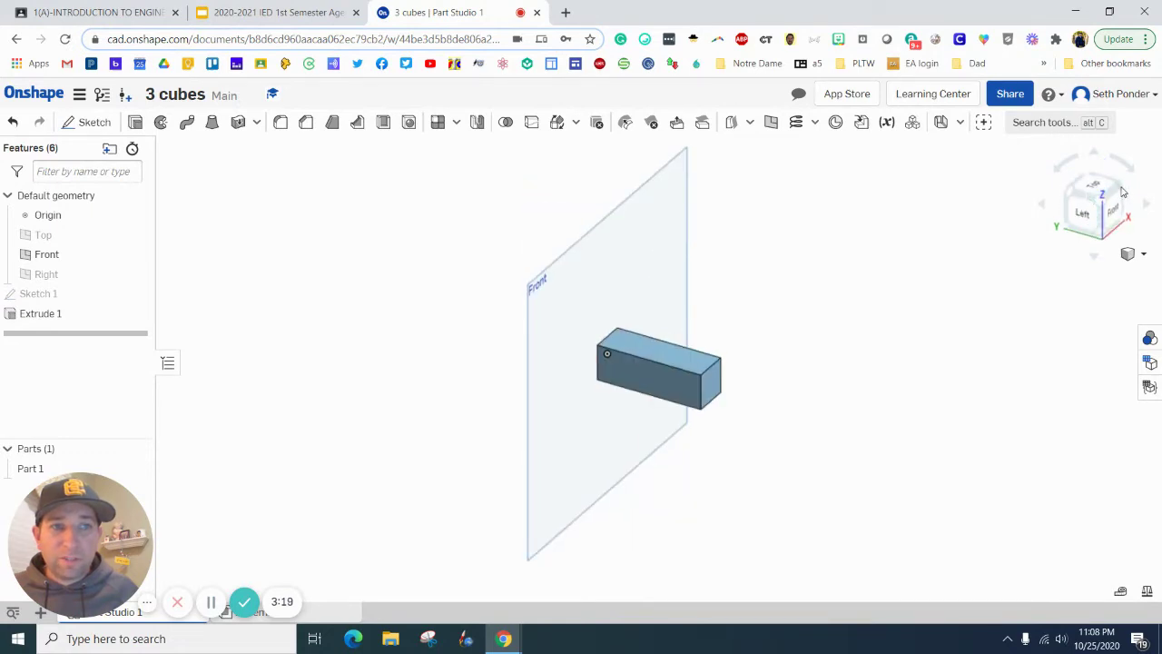
click(1122, 190)
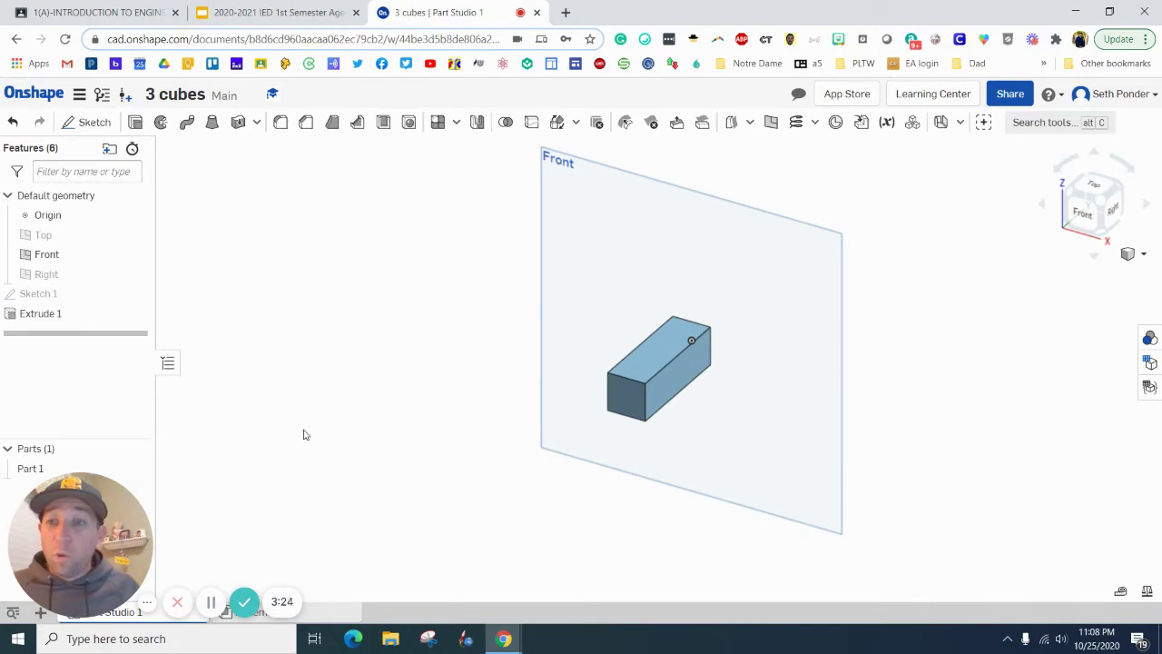
Step: Revert Extrude 1's depth to .75*2 and select the block's 1.125 in² top face
double_click(41, 318)
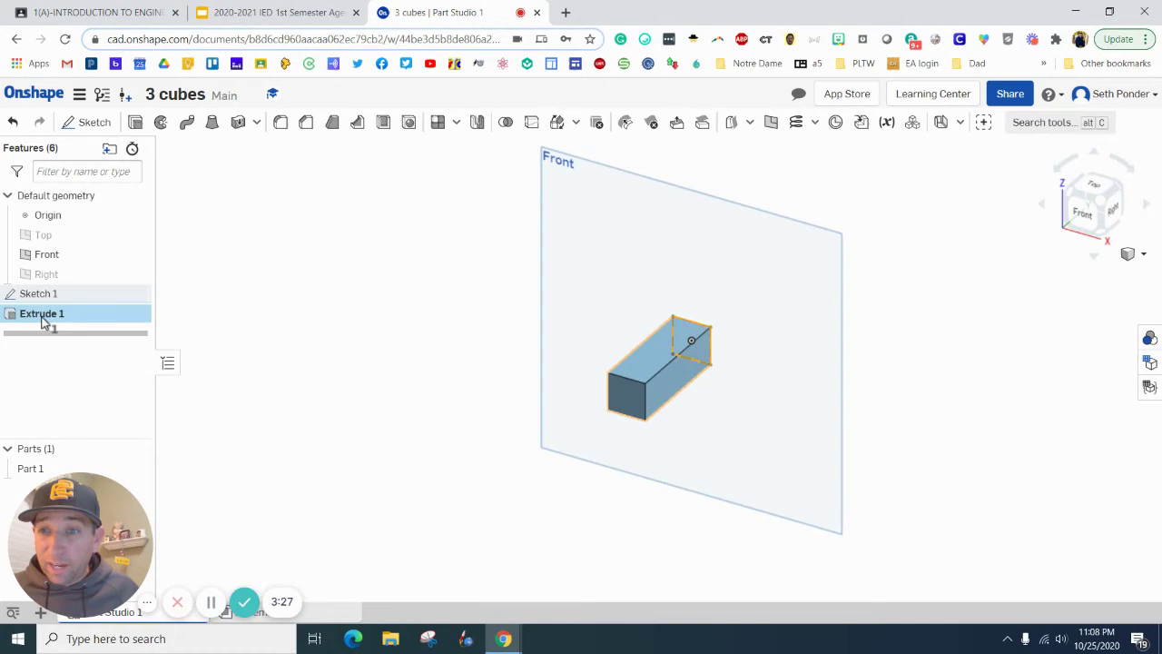
click(300, 271)
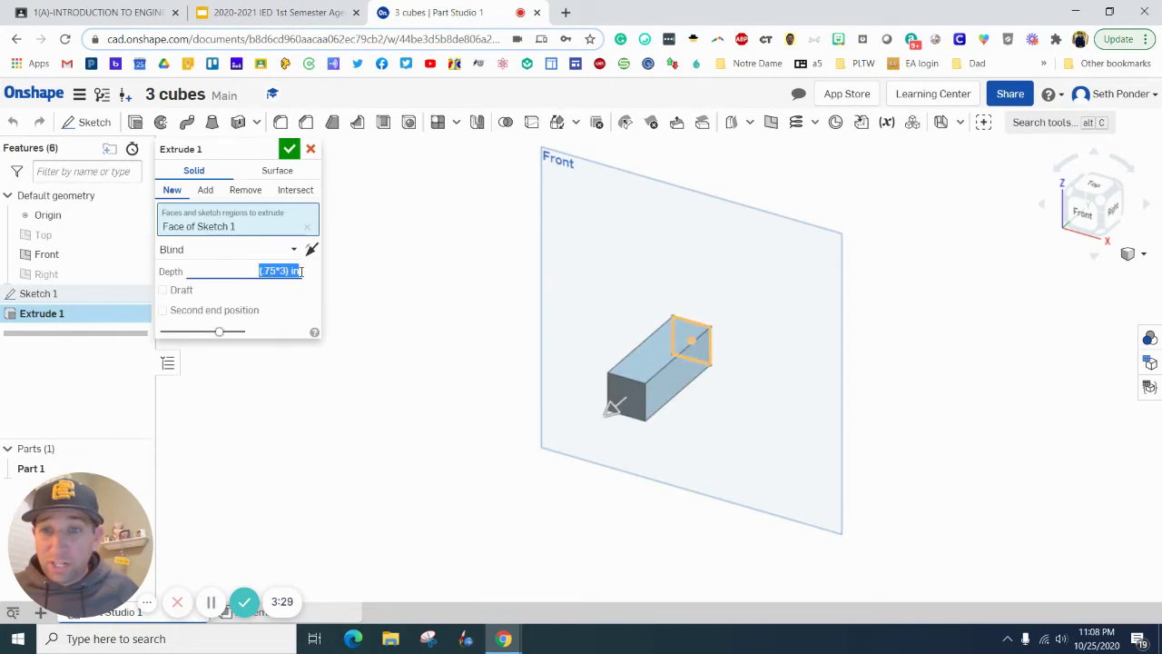
key(BackSpace)
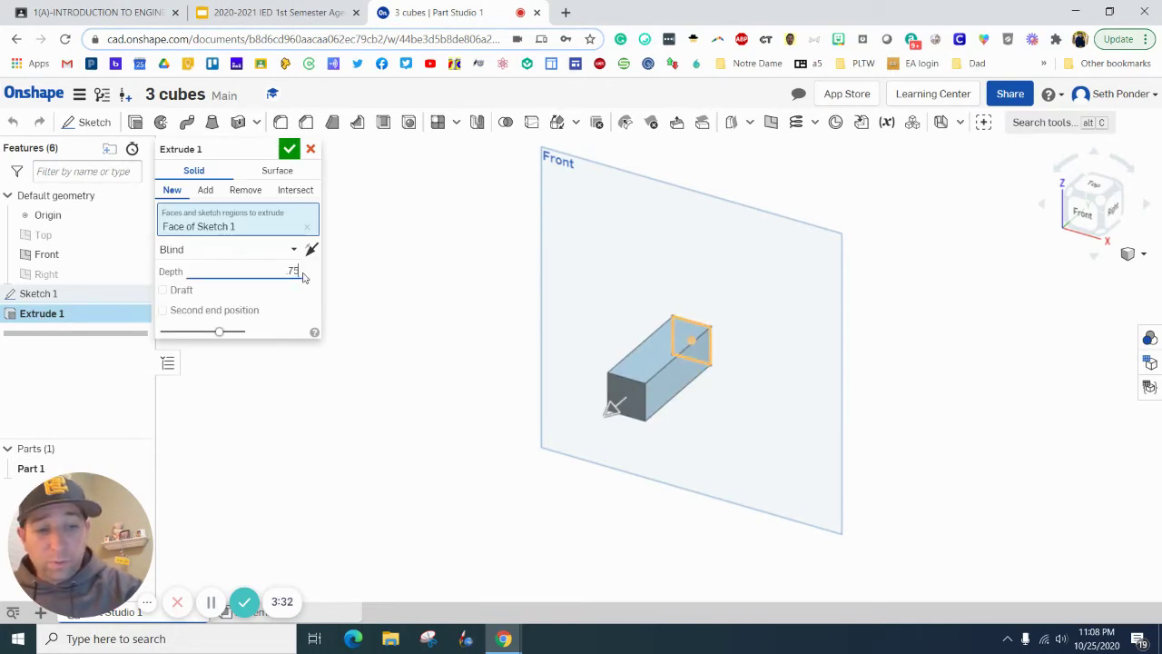
text(.75*2)
key(Return)
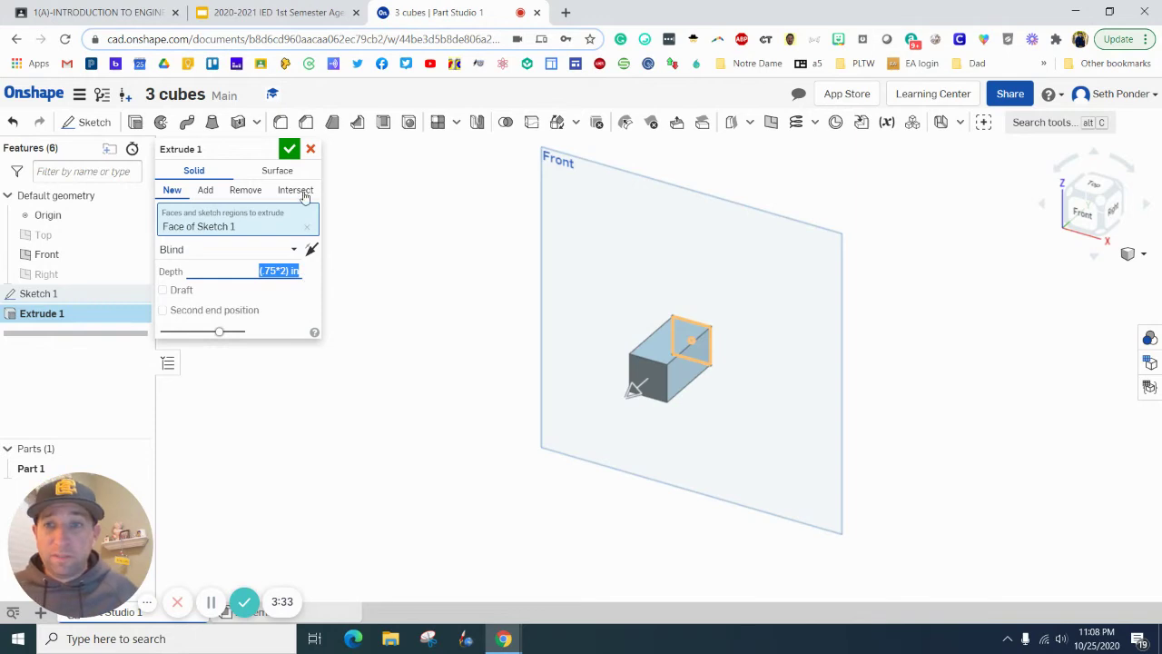
click(289, 149)
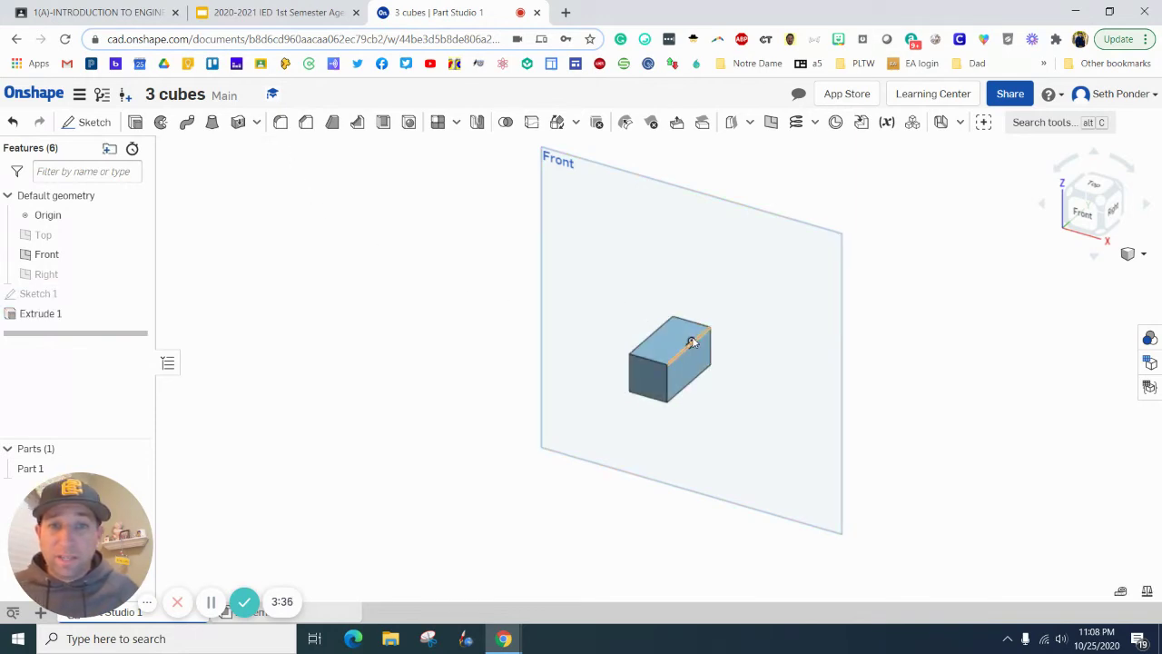
click(679, 329)
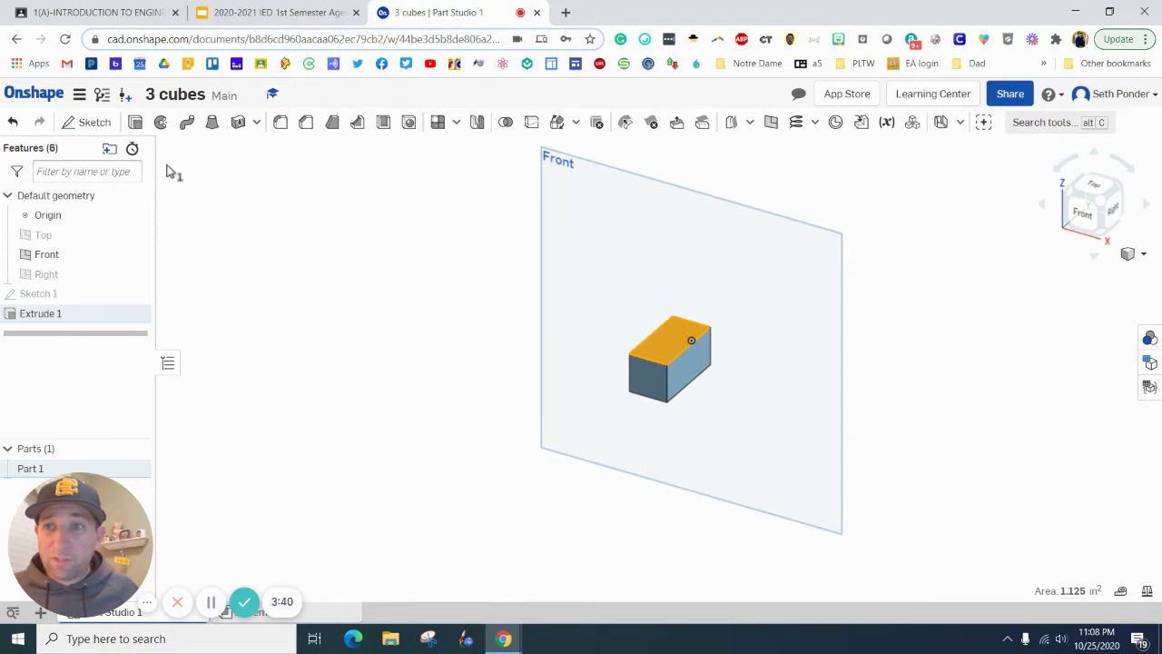
Step: Start Sketch 2 on the block's top face and draw a corner rectangle over its half
click(87, 123)
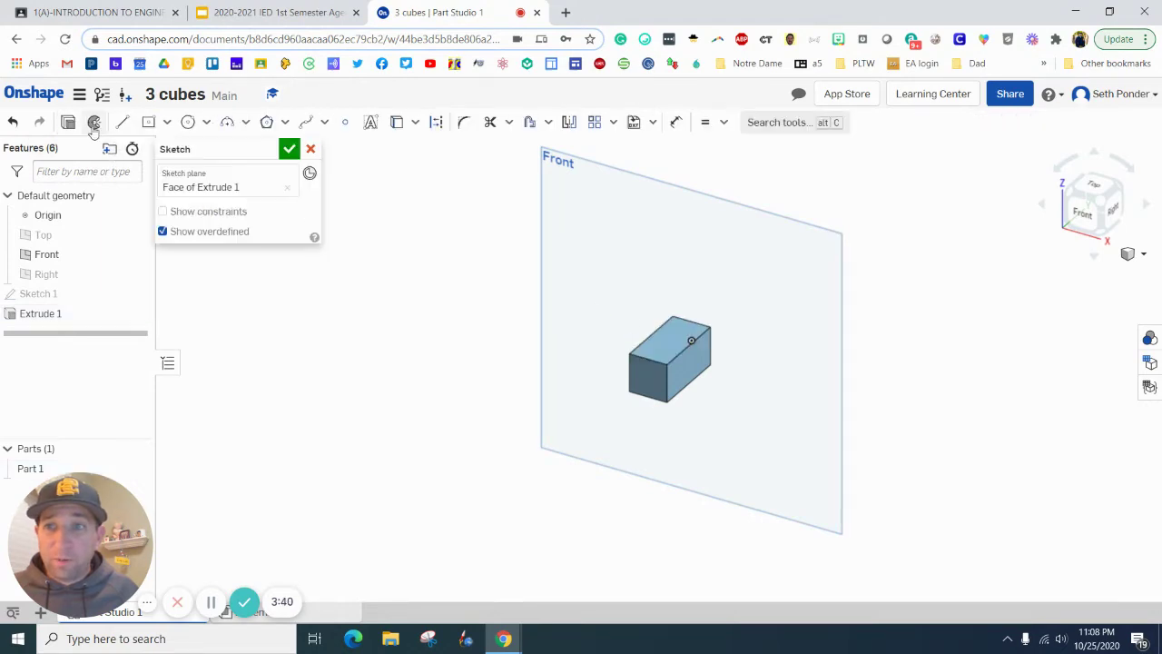
click(672, 341)
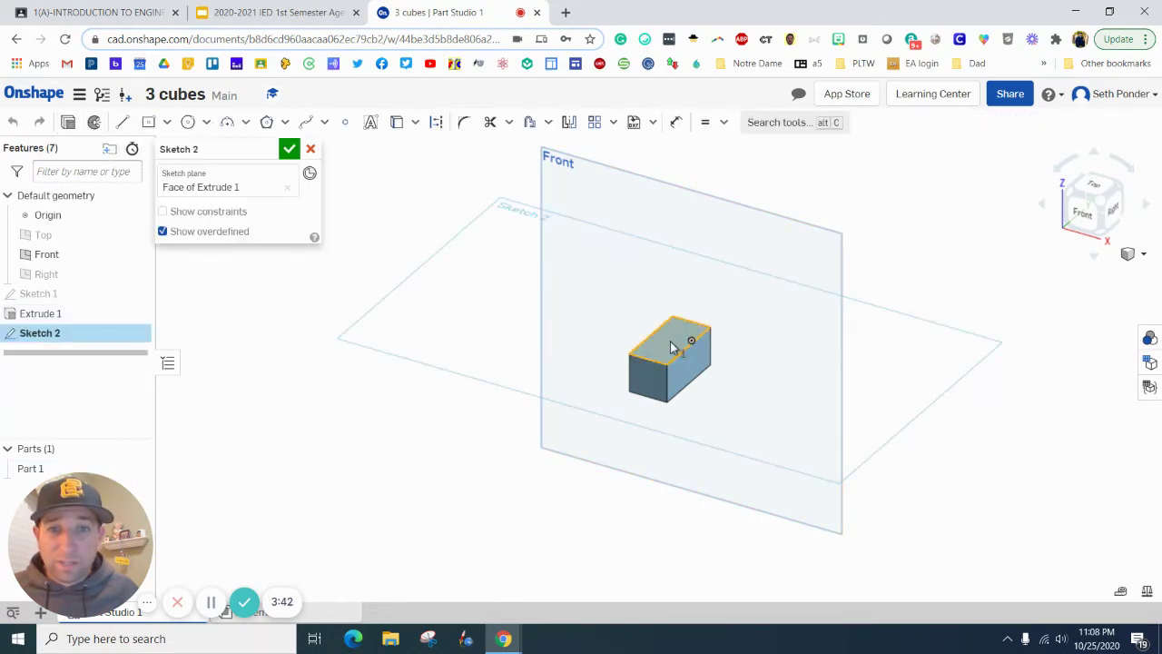
click(1090, 188)
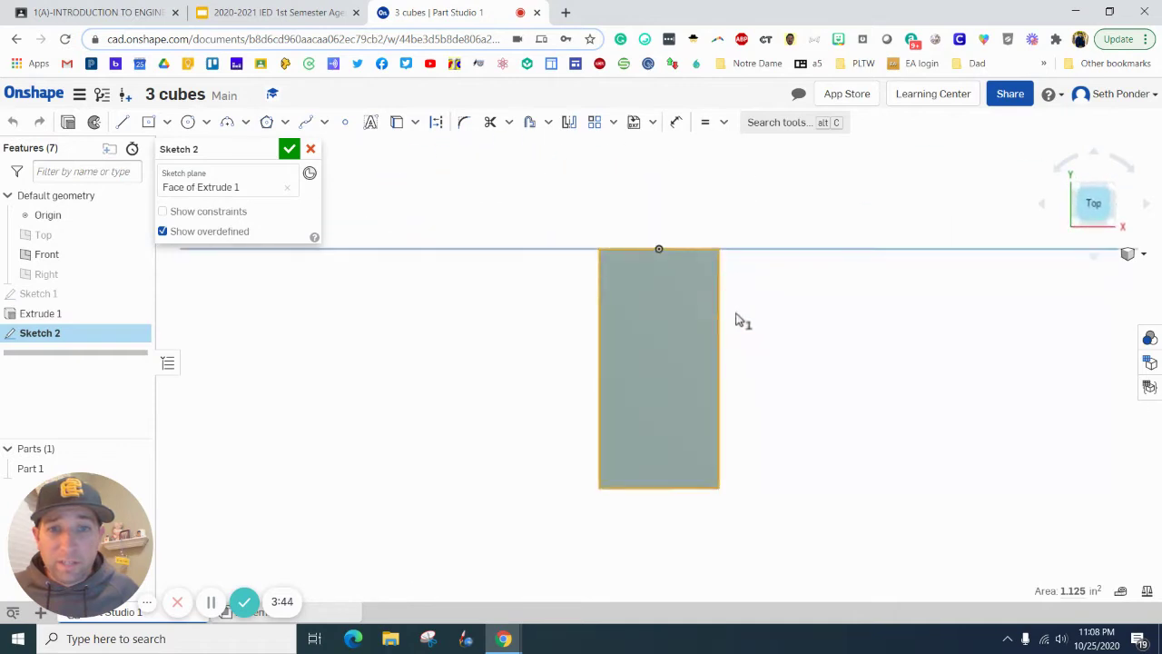
click(149, 124)
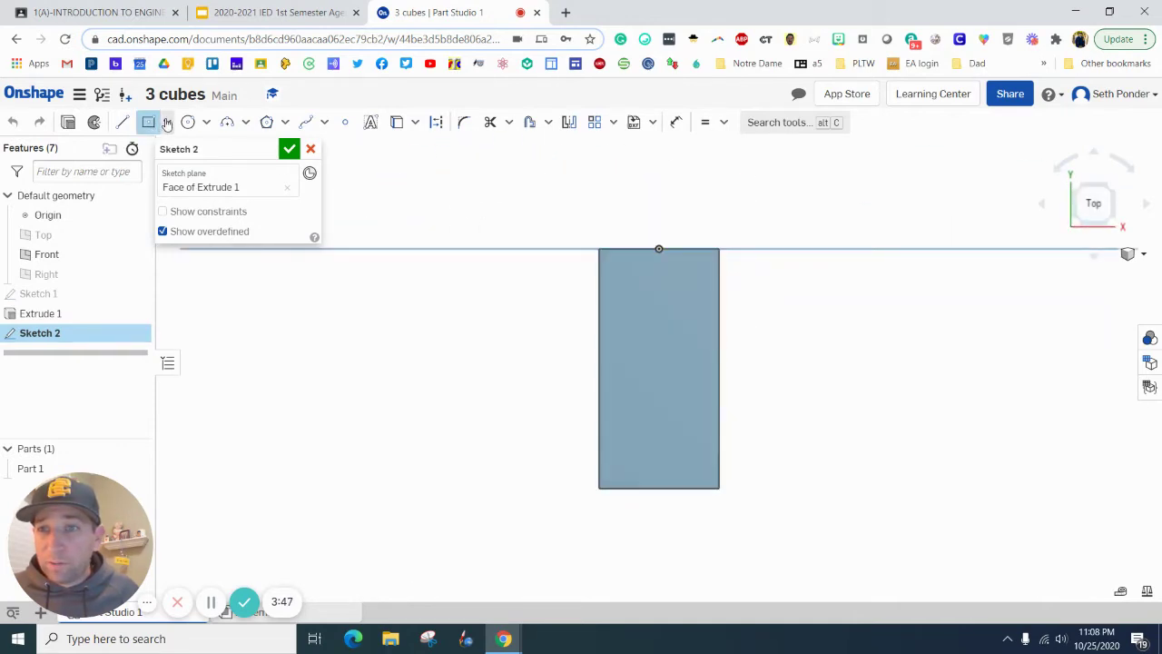
click(168, 121)
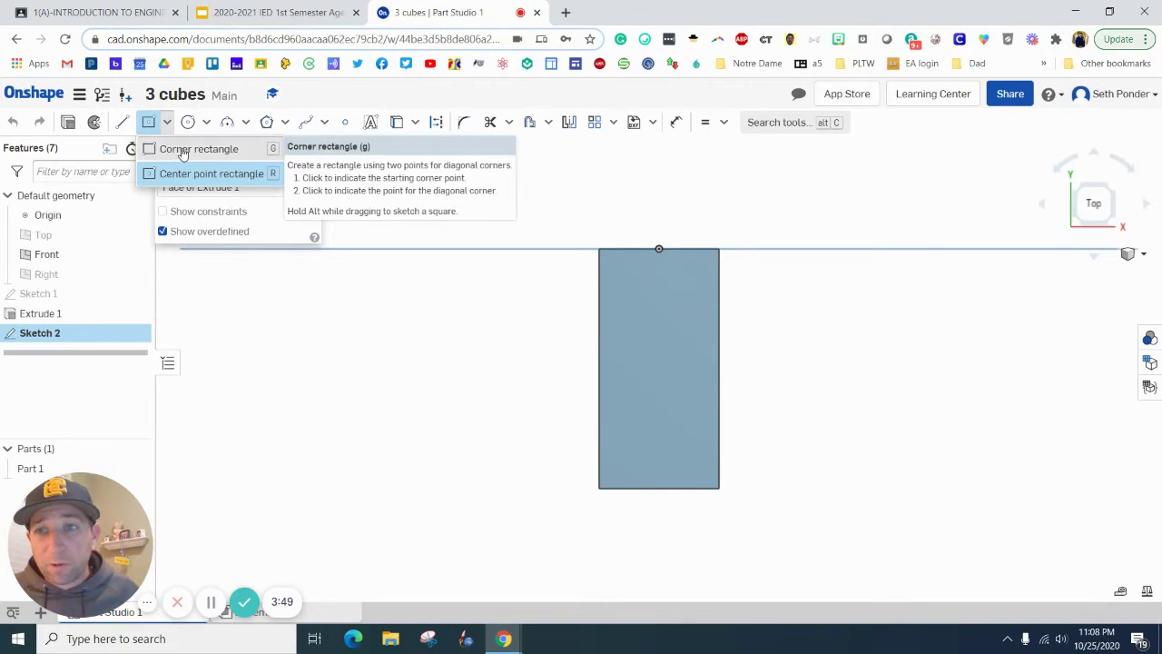
click(167, 151)
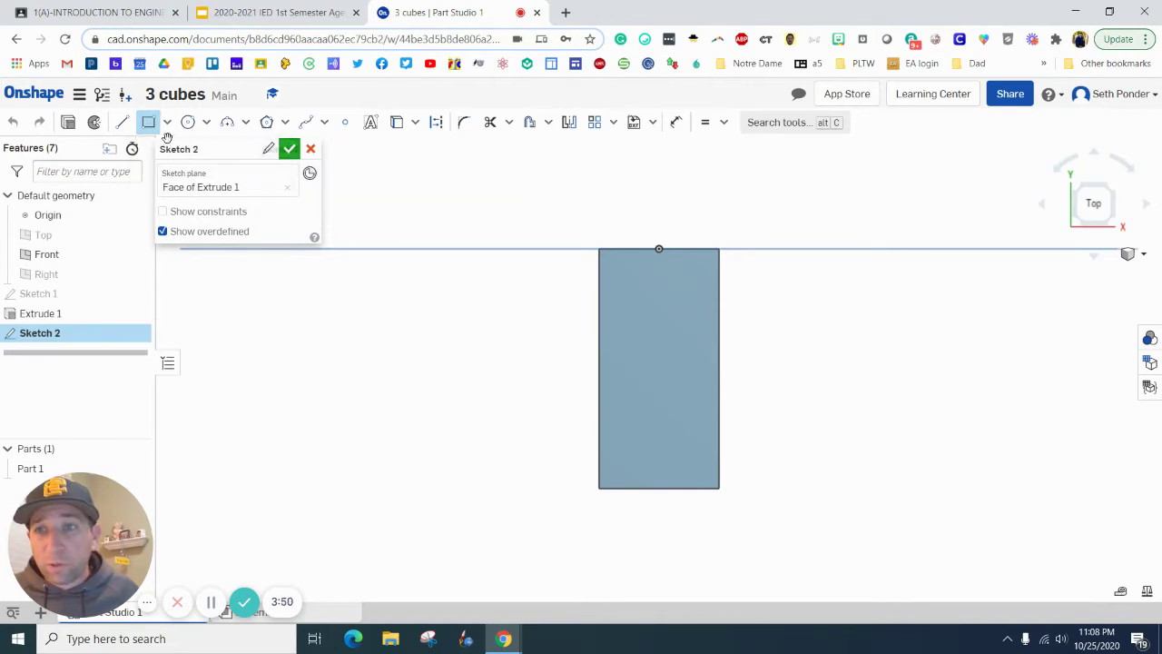
click(598, 248)
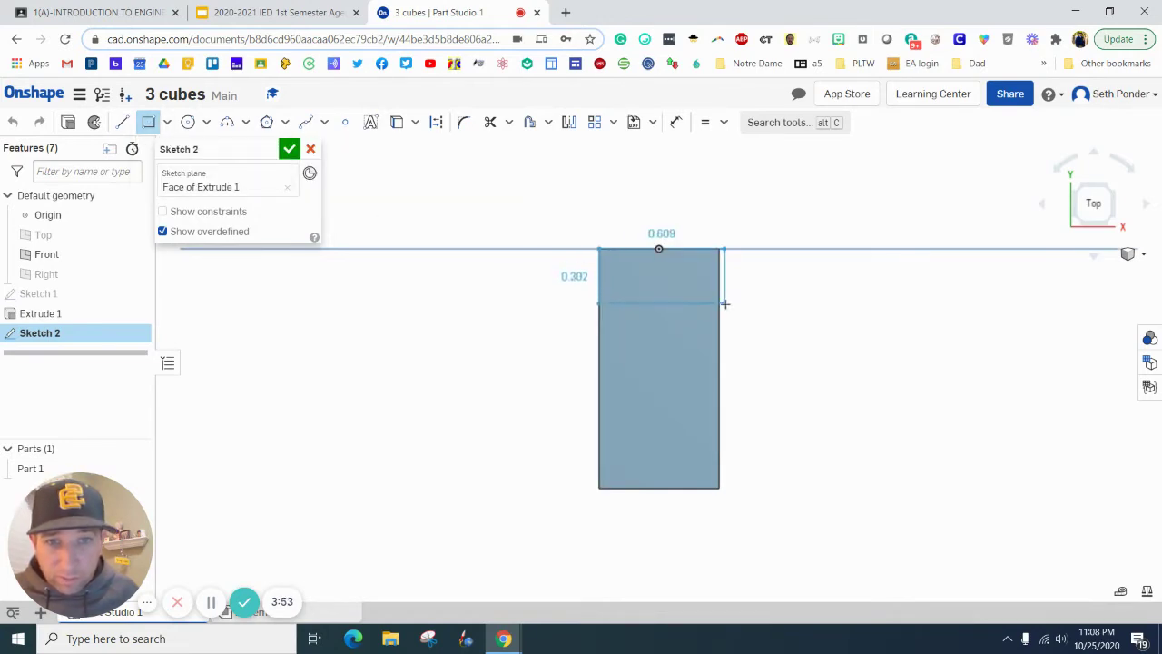
click(717, 368)
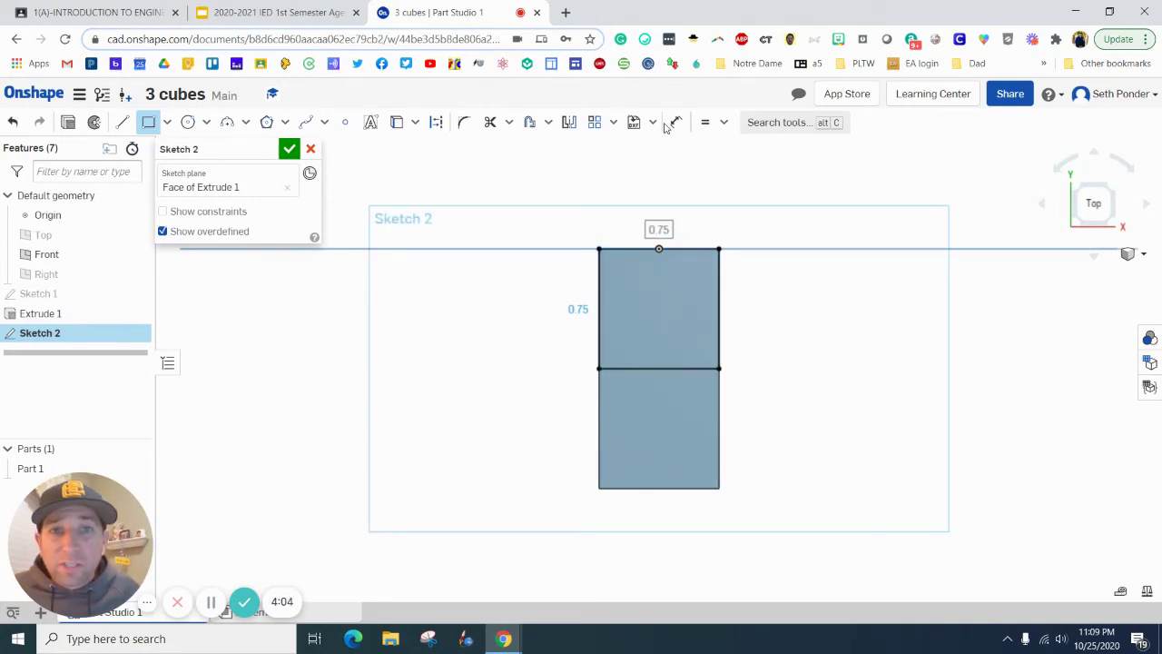
Step: Dimension the rectangle's width and height to 0.75 in each and finish the sketch
click(674, 124)
click(695, 249)
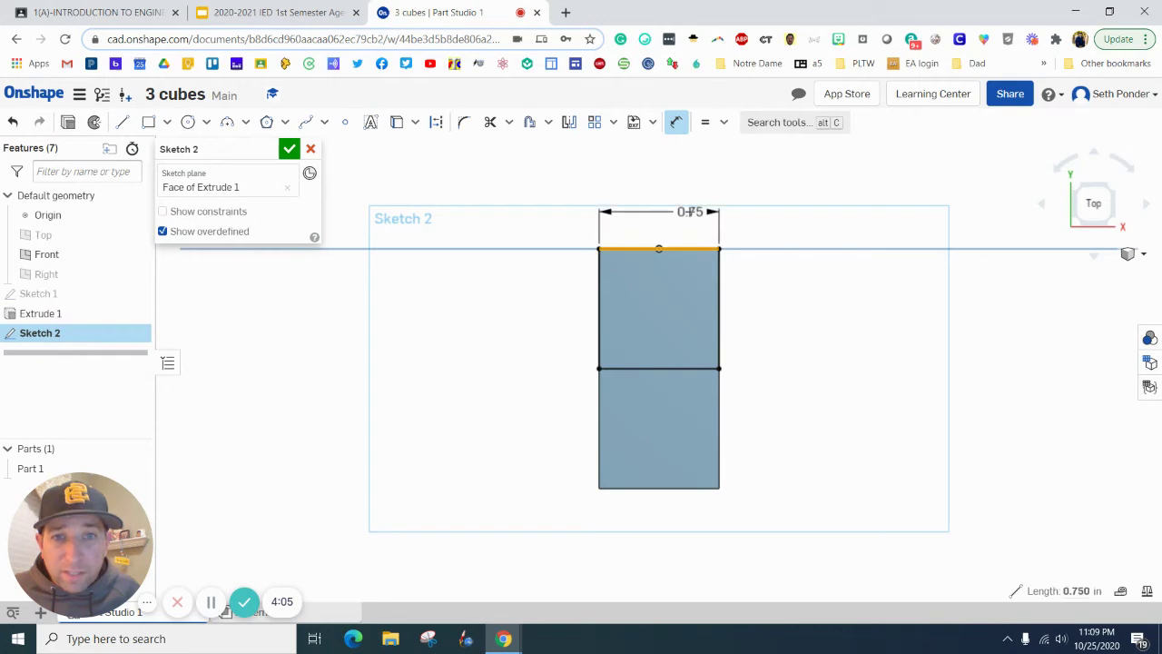
click(674, 213)
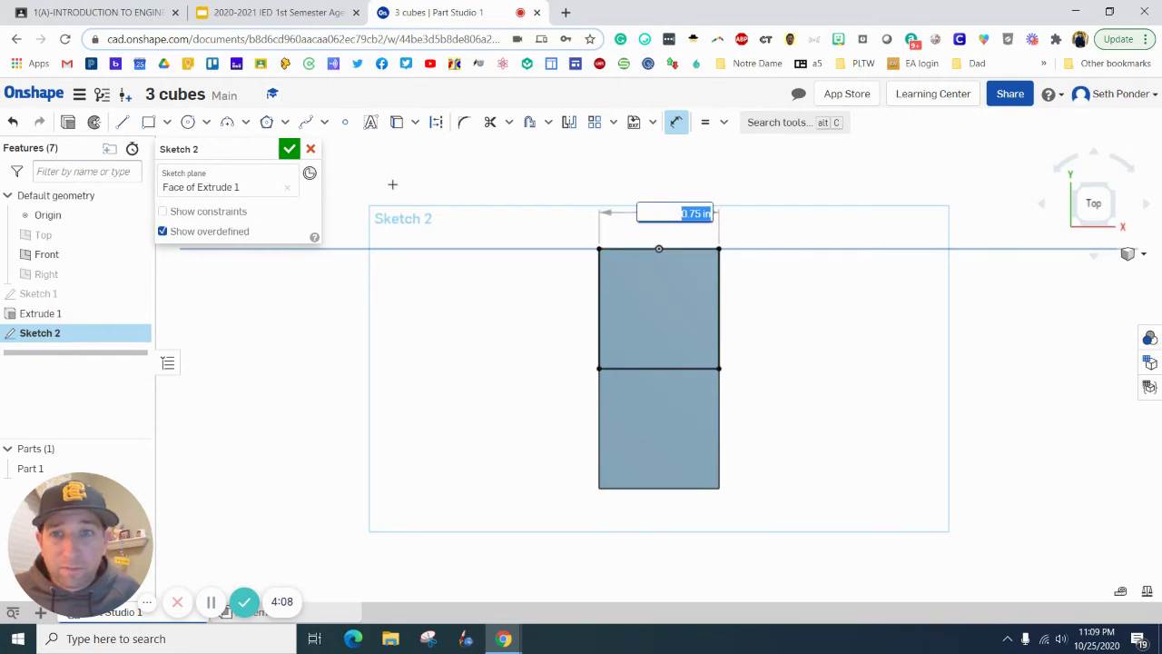
click(718, 290)
click(760, 346)
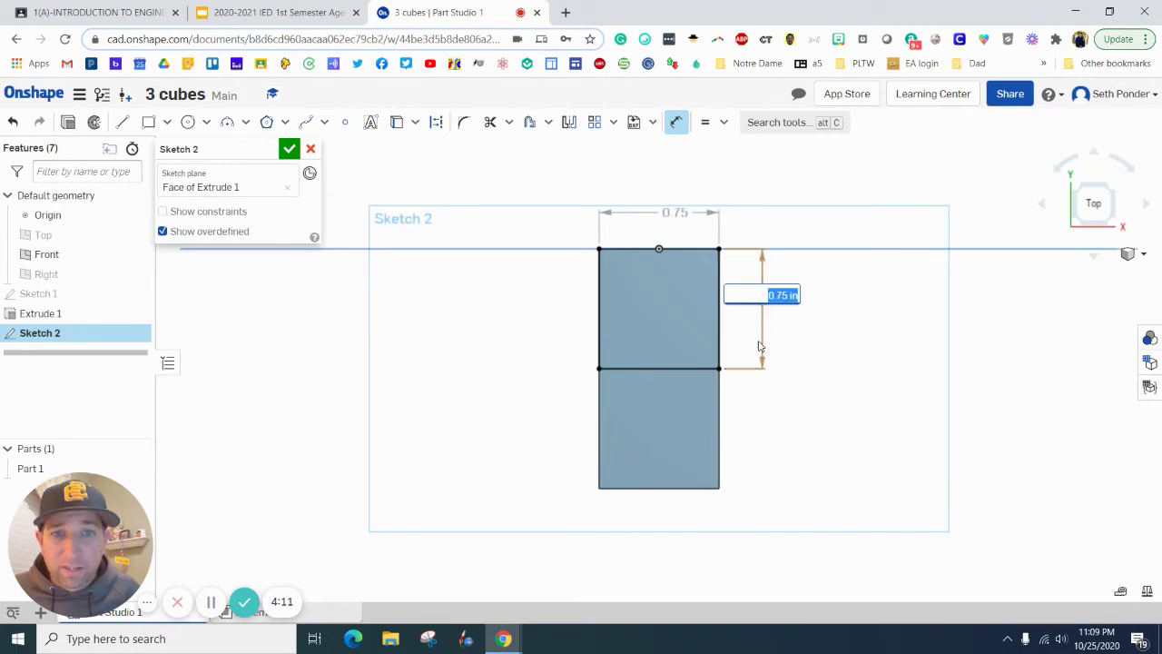
click(289, 148)
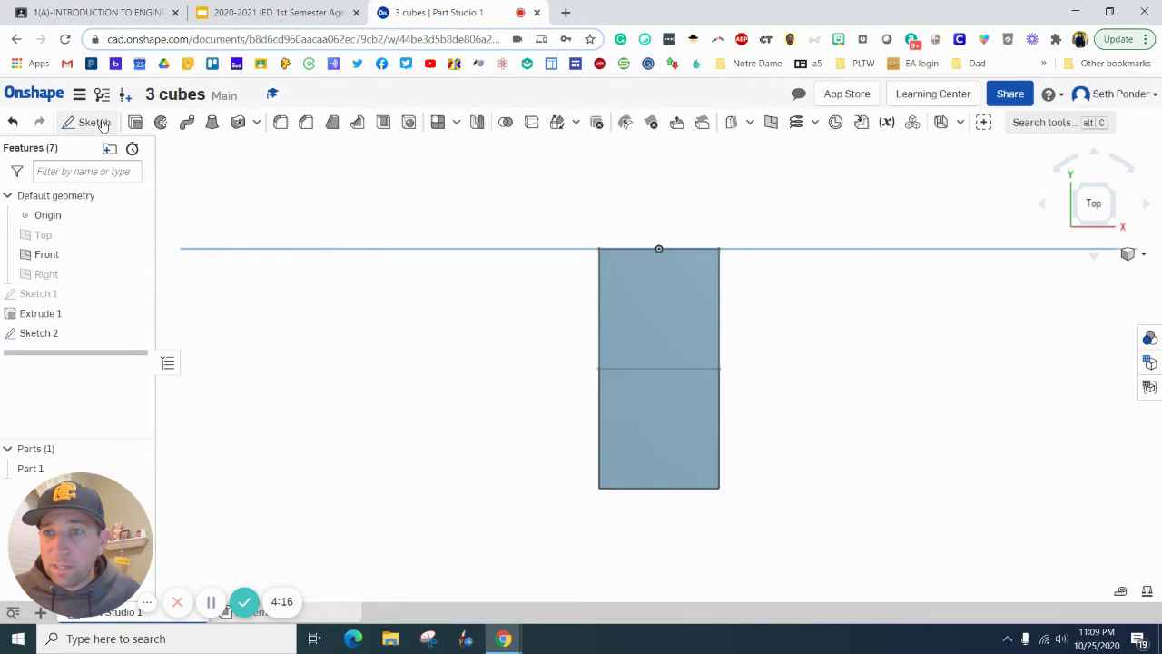
Step: Extrude the Sketch 2 square 0.75 in upward as an Add, joining a third cube to Part 1
click(135, 122)
click(610, 318)
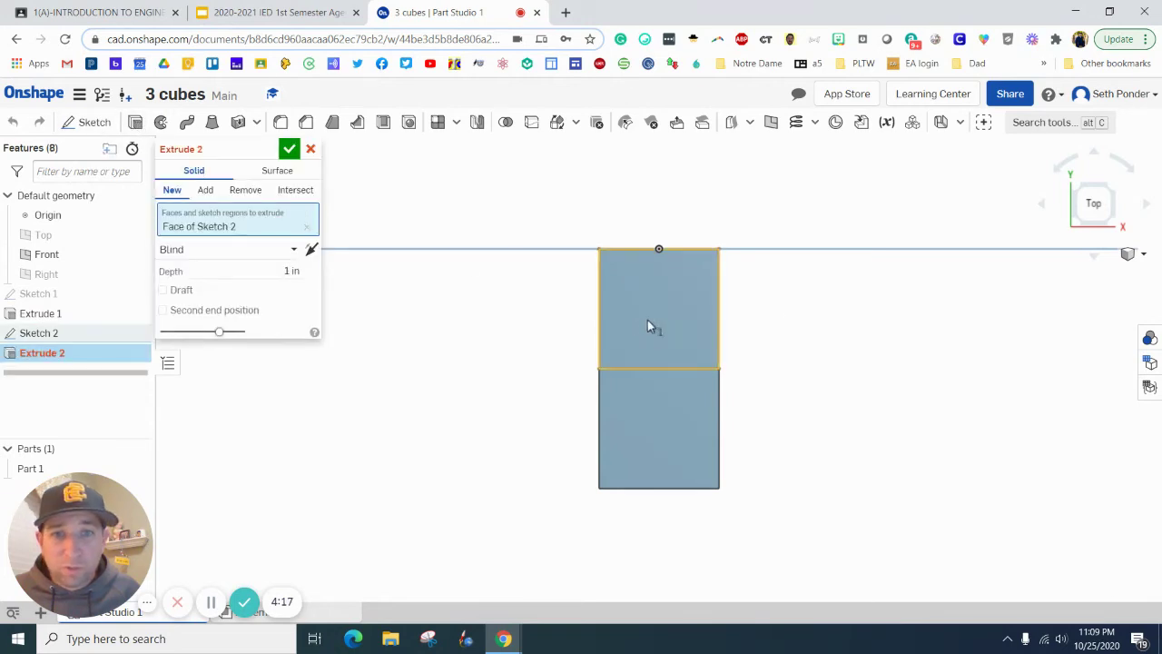
click(1092, 234)
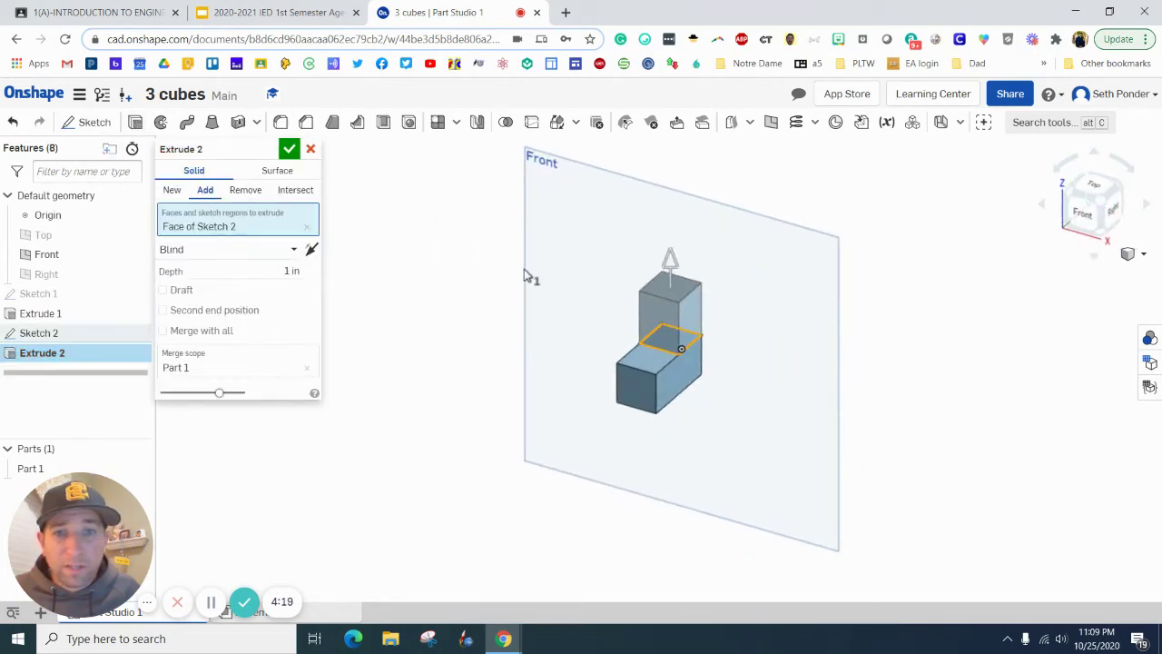
click(306, 273)
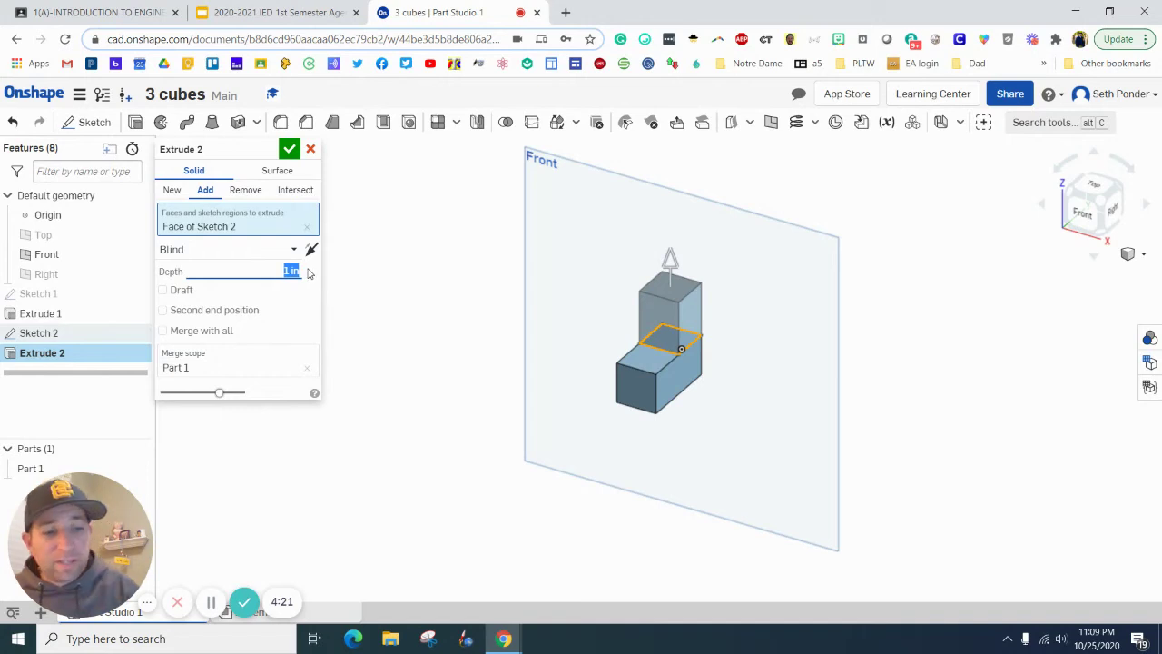
key(BackSpace)
text(.75)
key(Return)
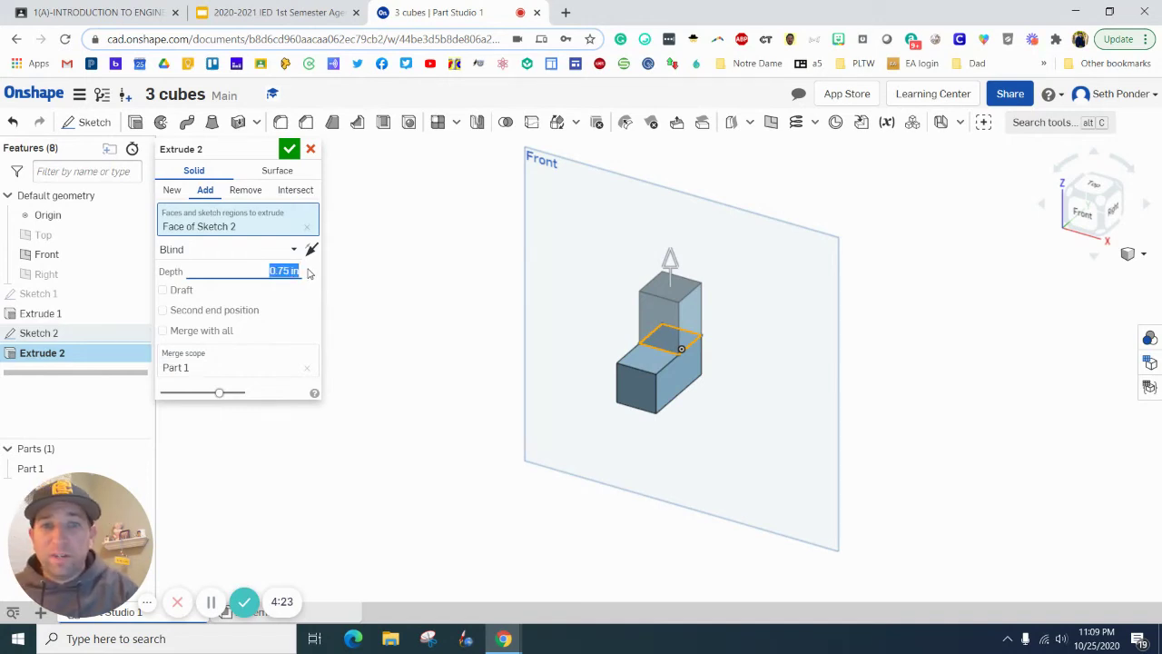
click(289, 148)
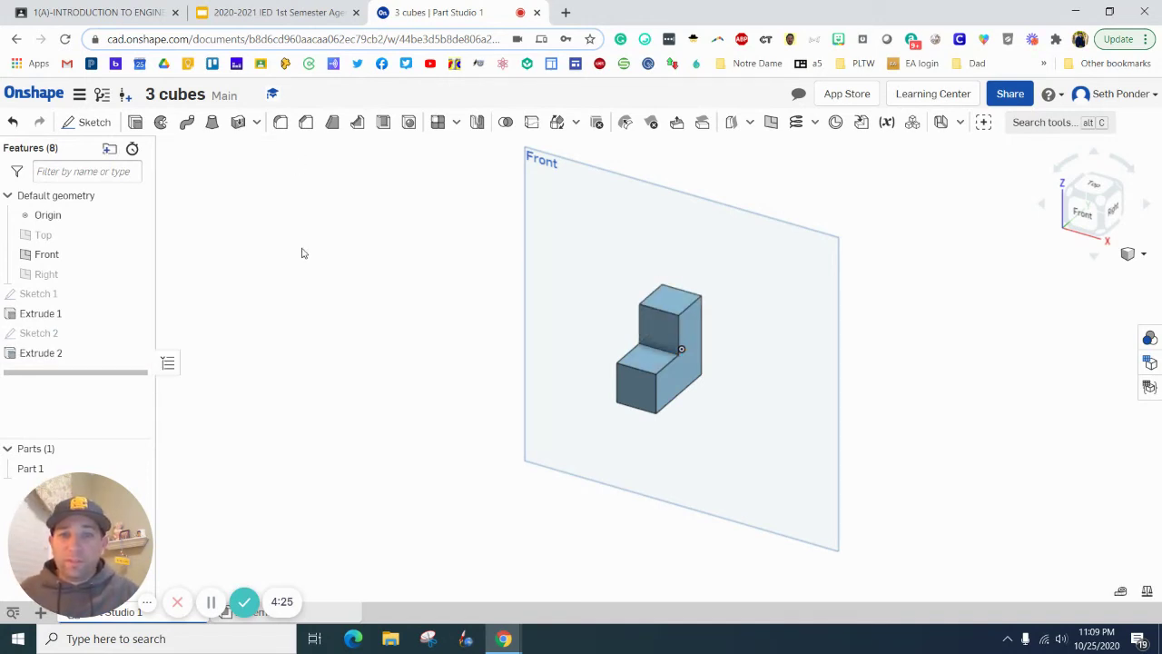
click(1072, 198)
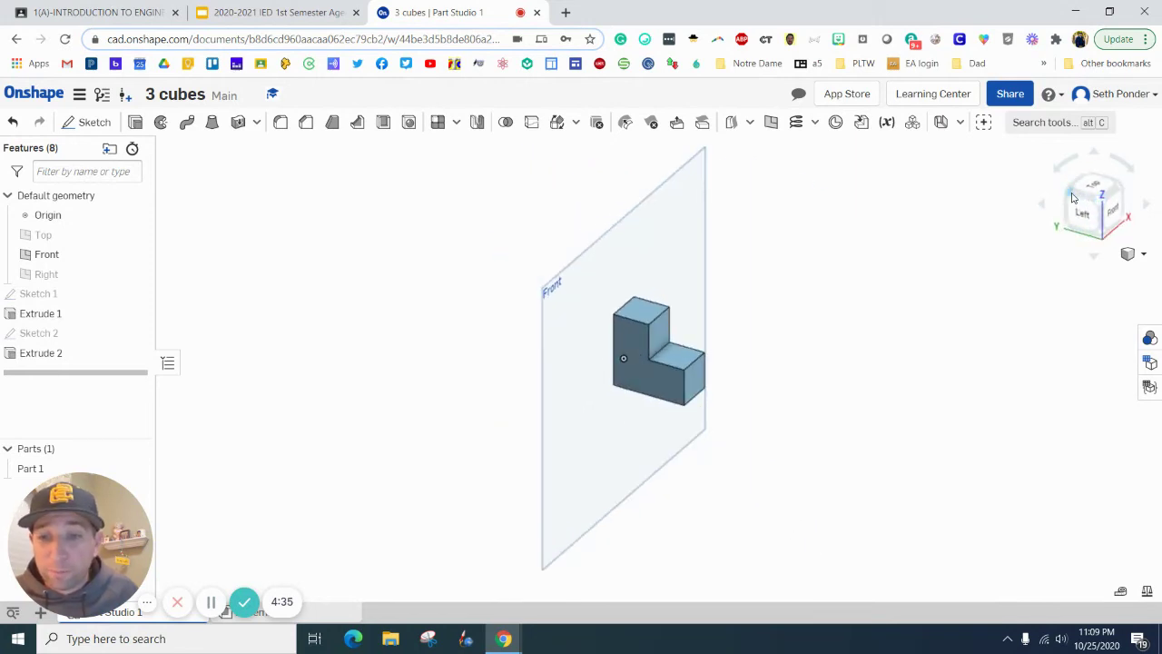
click(1118, 192)
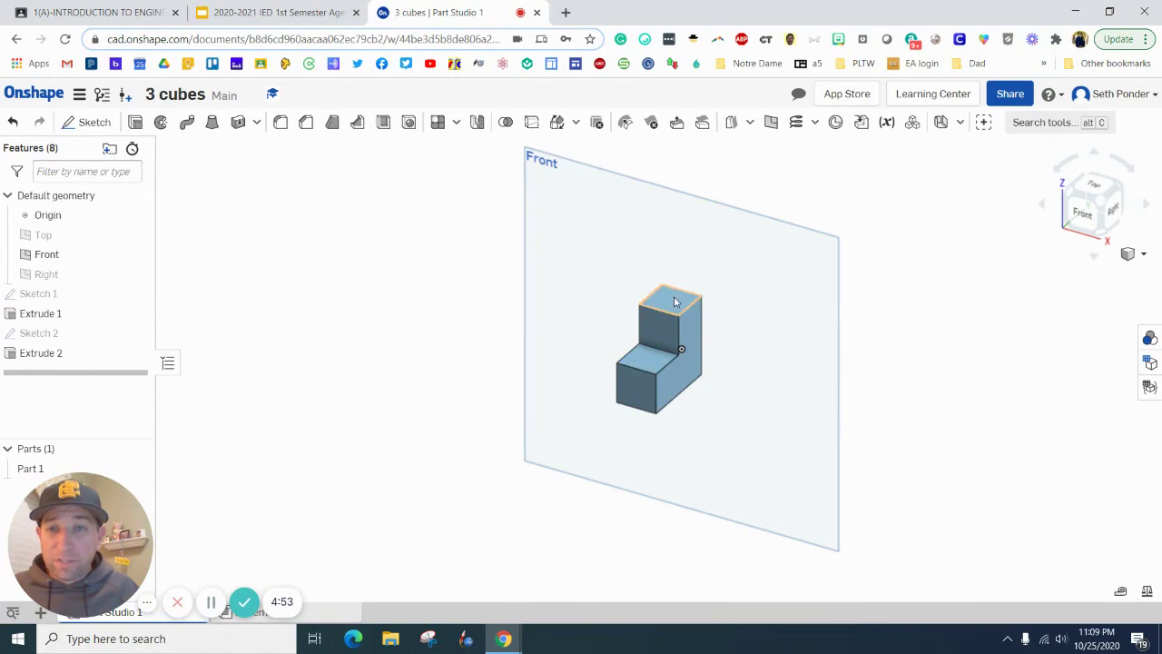
Step: In a new tab, search 'screengrab with chromebook' and preview the Digital Trends image result
click(566, 11)
text(screen)
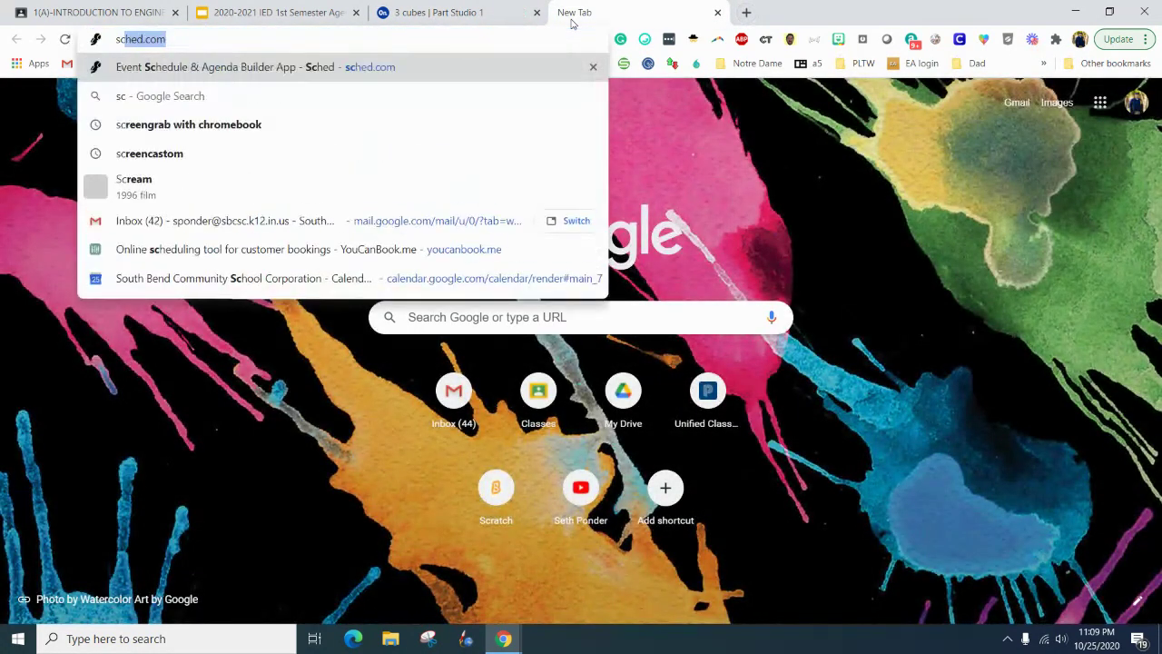
text(grab with chromebook)
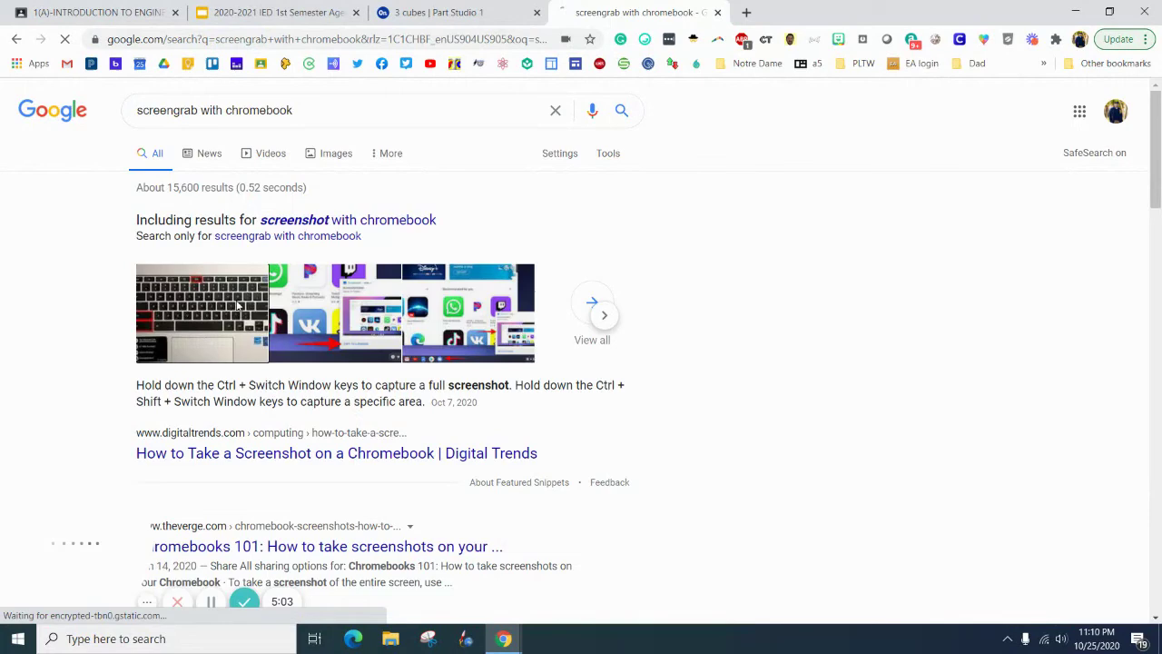
click(592, 303)
click(321, 335)
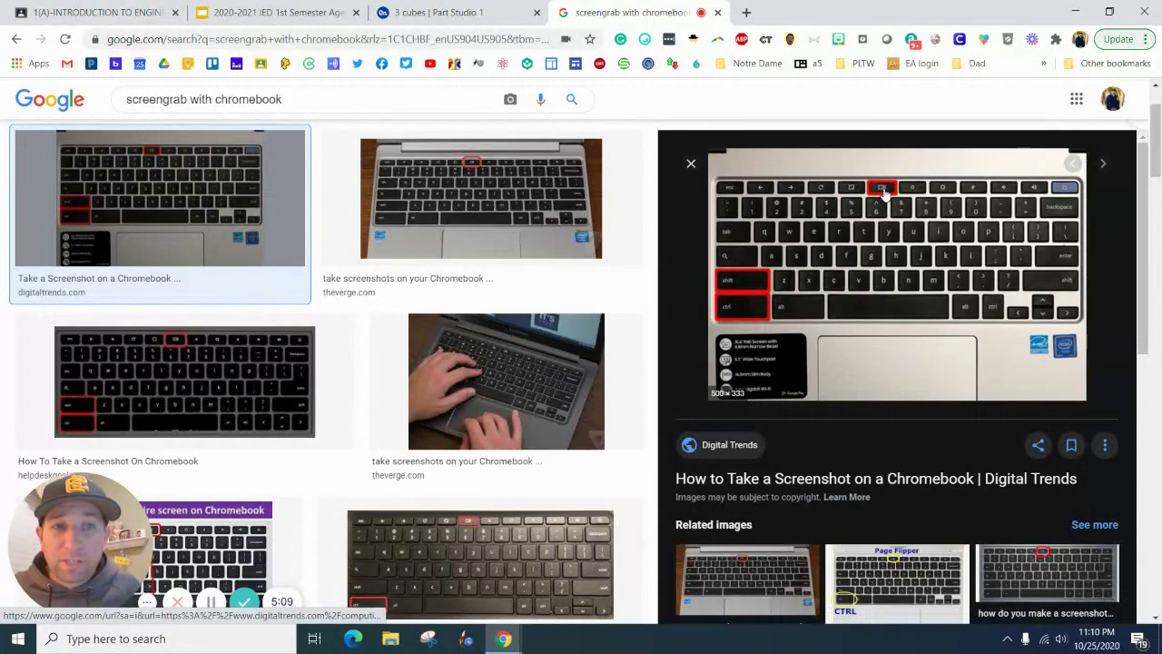
Step: Snip the region around the three-cube model, then close Snipping Tool without saving
click(437, 12)
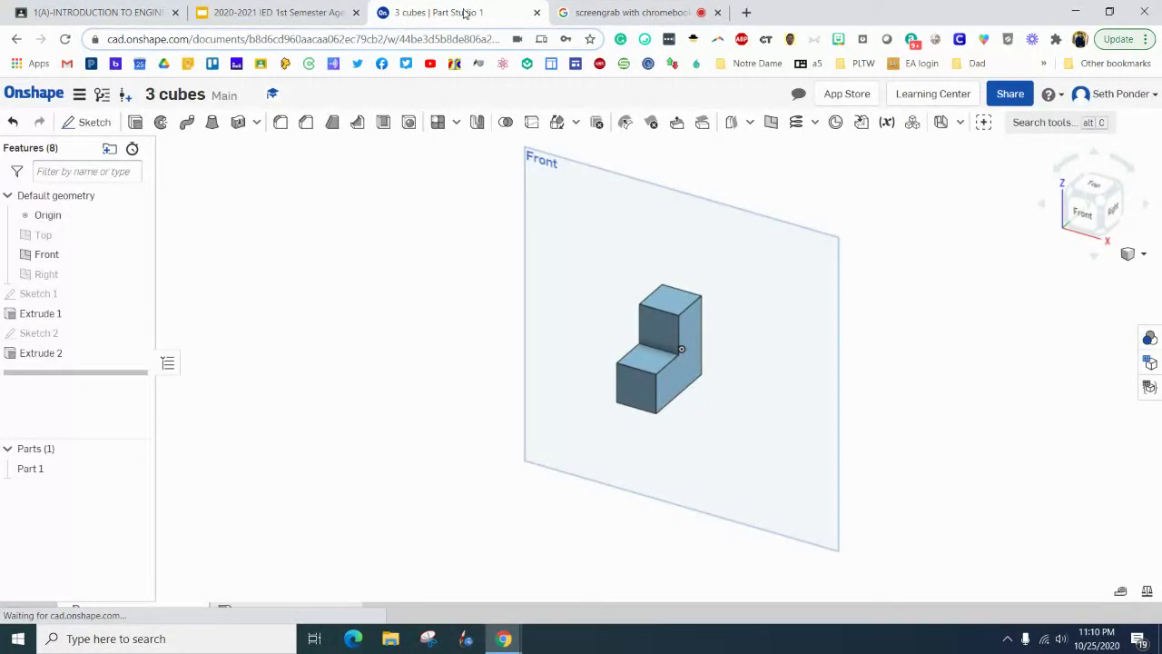
click(428, 639)
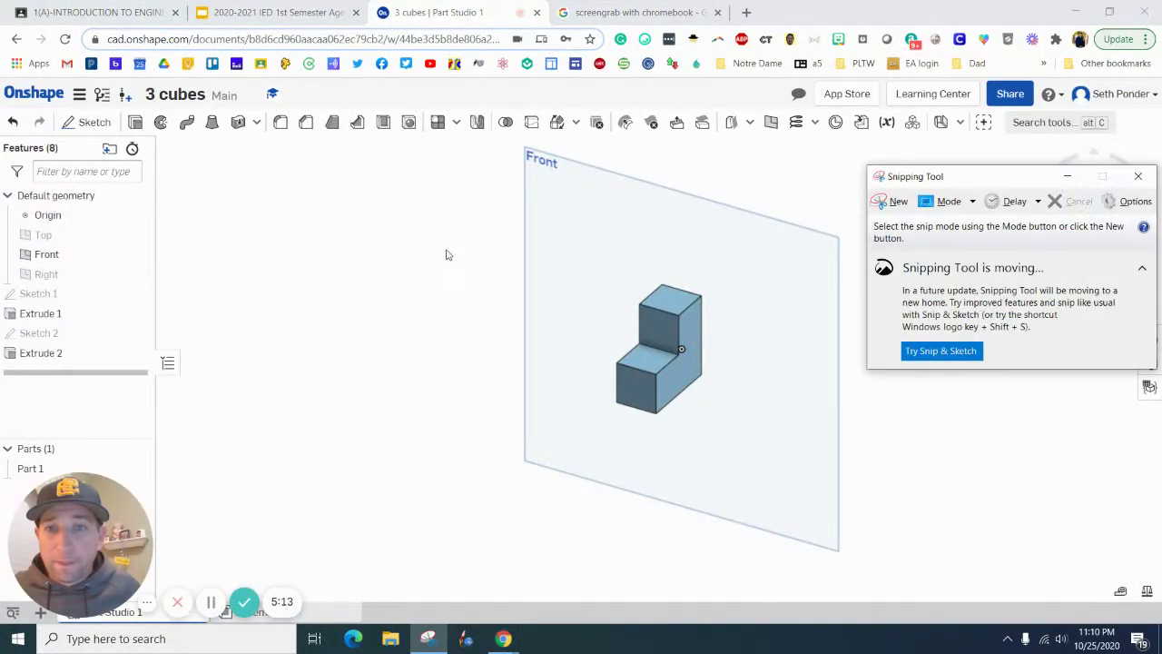
click(895, 201)
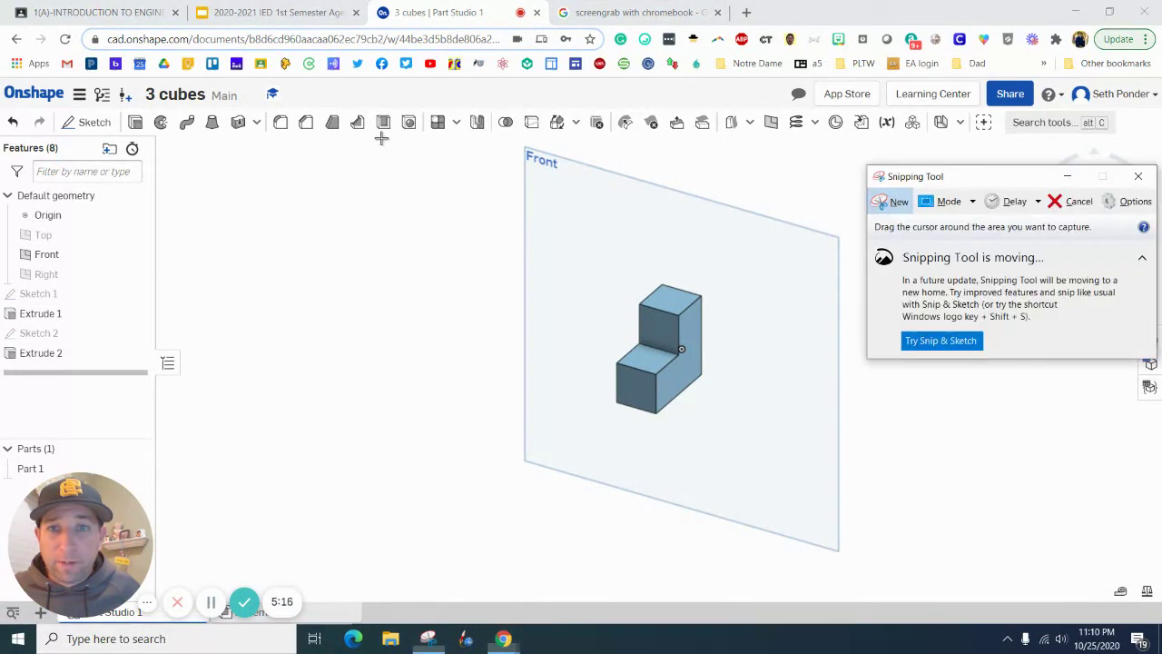
drag(380, 134, 852, 553)
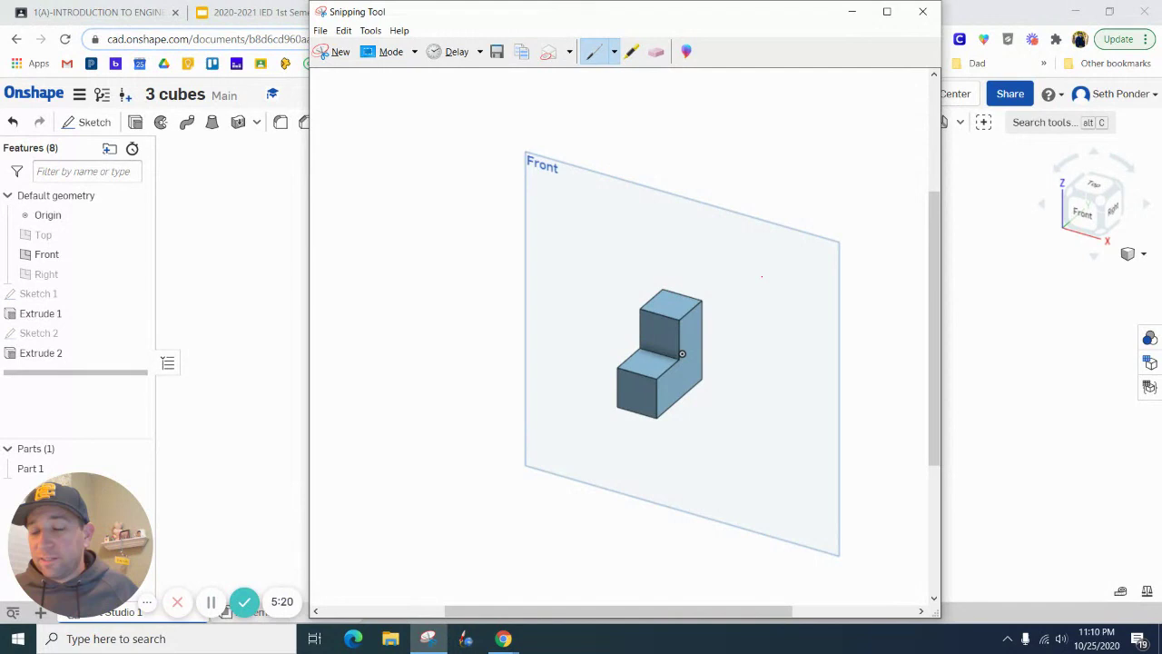
click(921, 11)
click(687, 327)
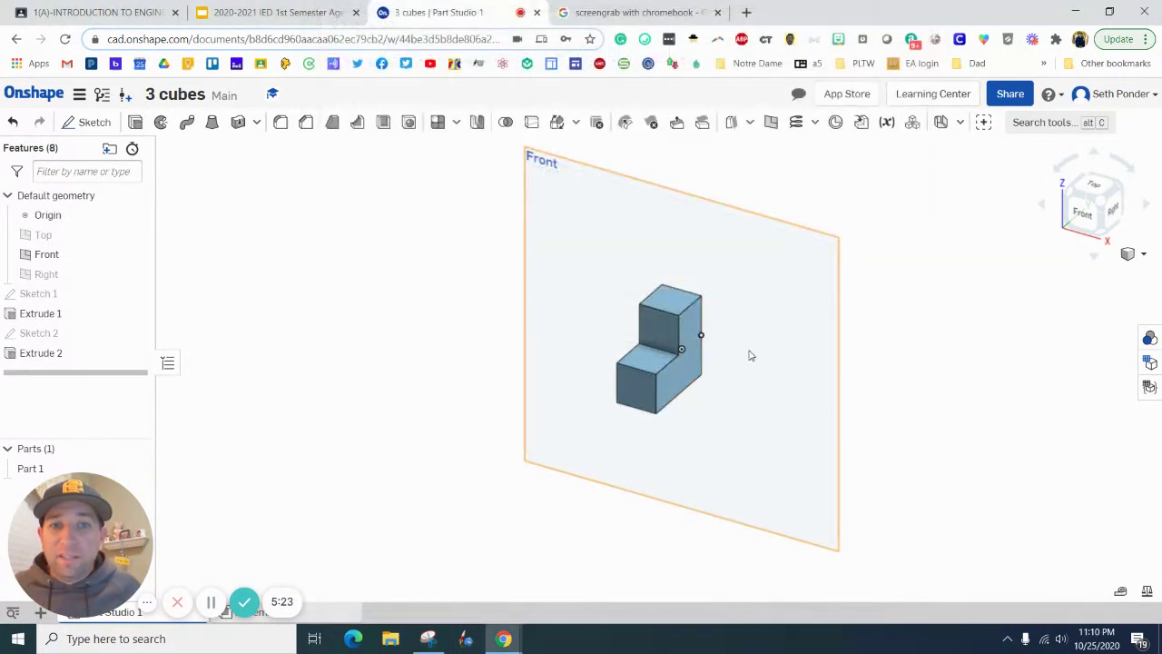